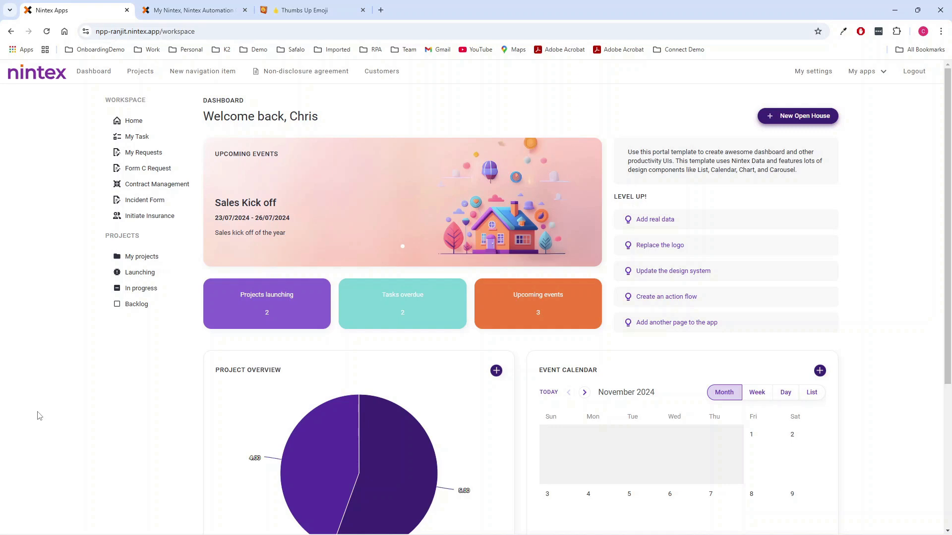
Look over the workspace dashboard and its Incident Form, close the form and leave the Nintex Apps site by closing its browser tab
scroll(122, 427, "down", 1)
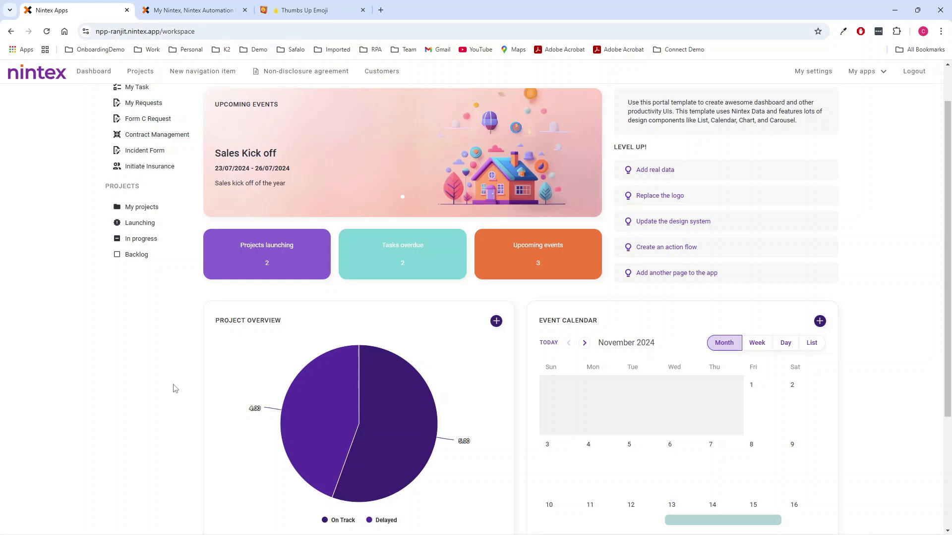
scroll(213, 370, "up", 1)
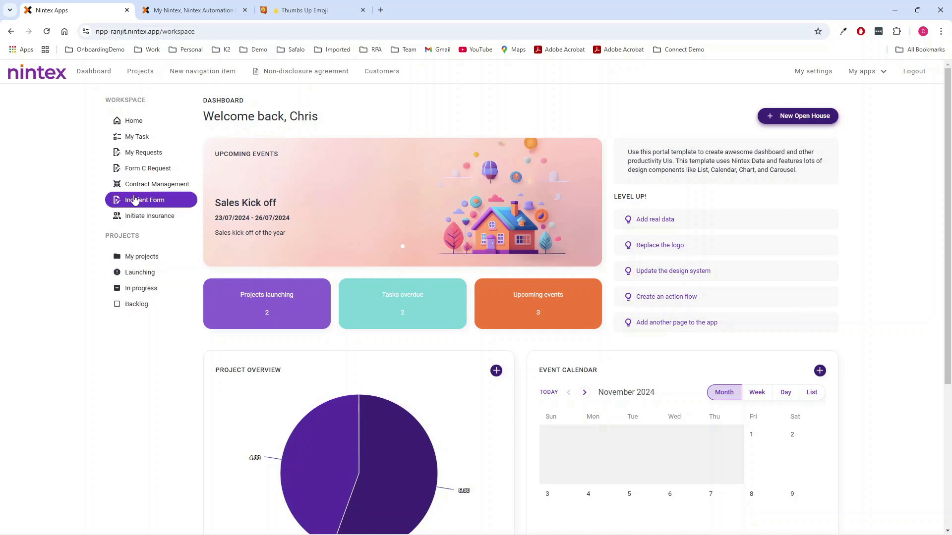
left_click(135, 200)
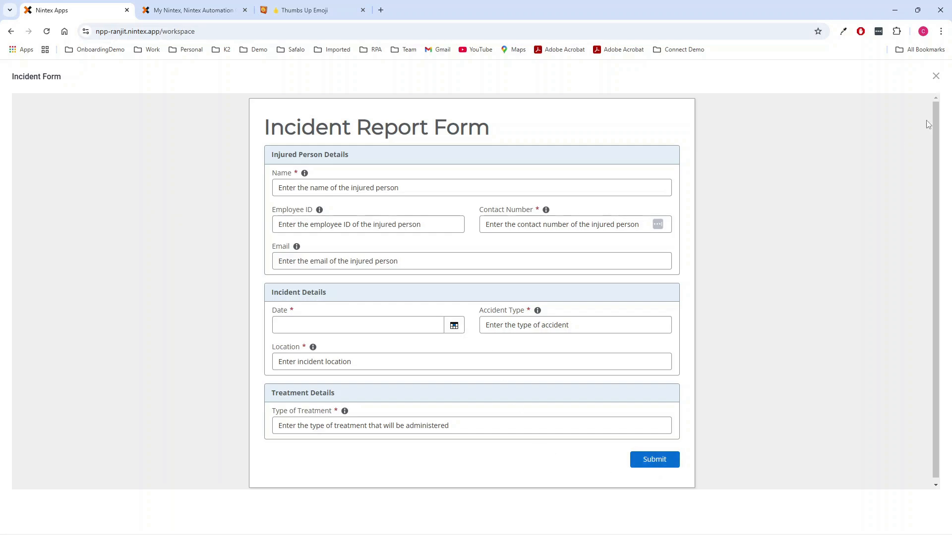
left_click(935, 76)
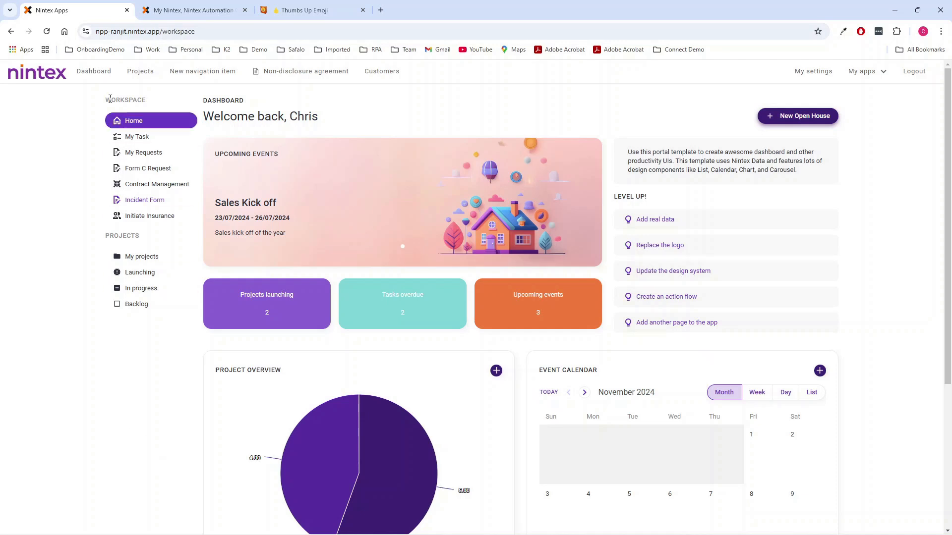
left_click(127, 10)
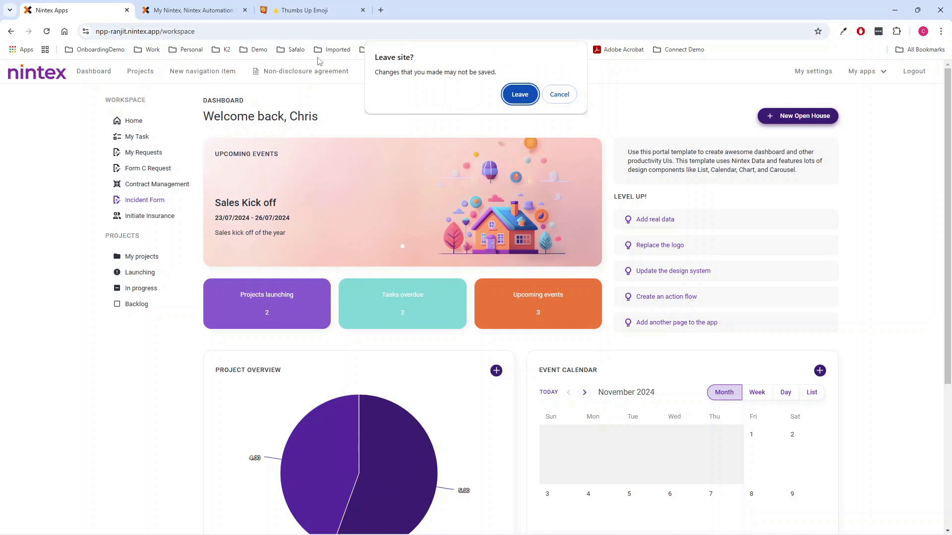
left_click(520, 95)
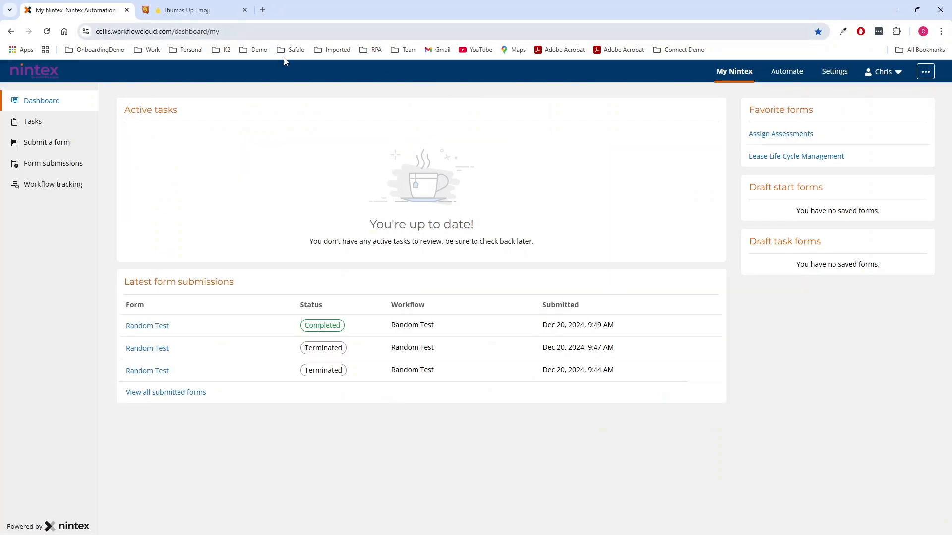
Enable Smart Response Detection among the tenant's AI features and save the setting
left_click(824, 78)
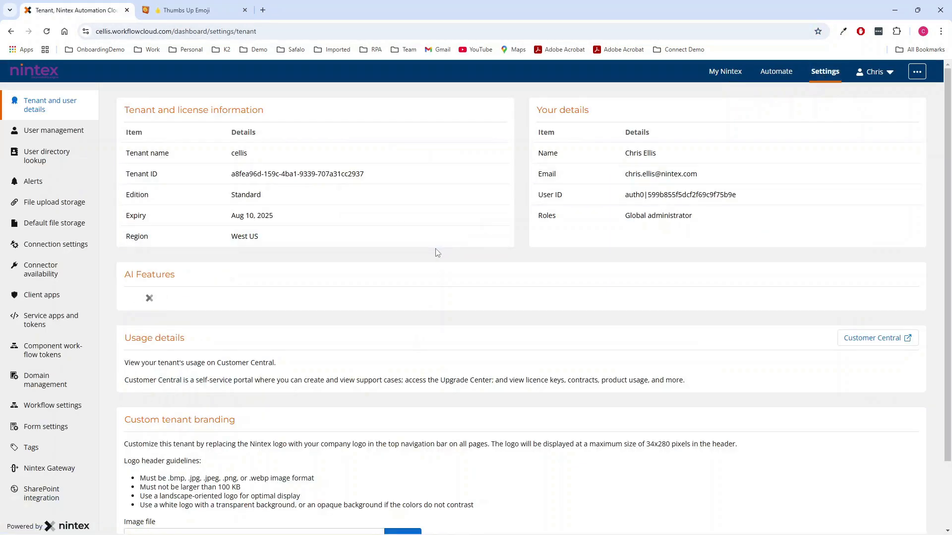
scroll(230, 310, "down", 3)
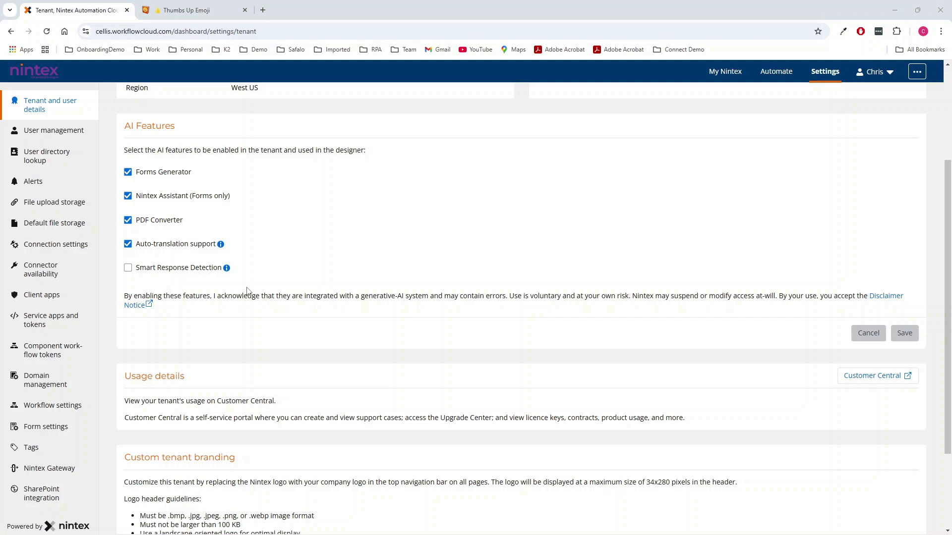
left_click(177, 272)
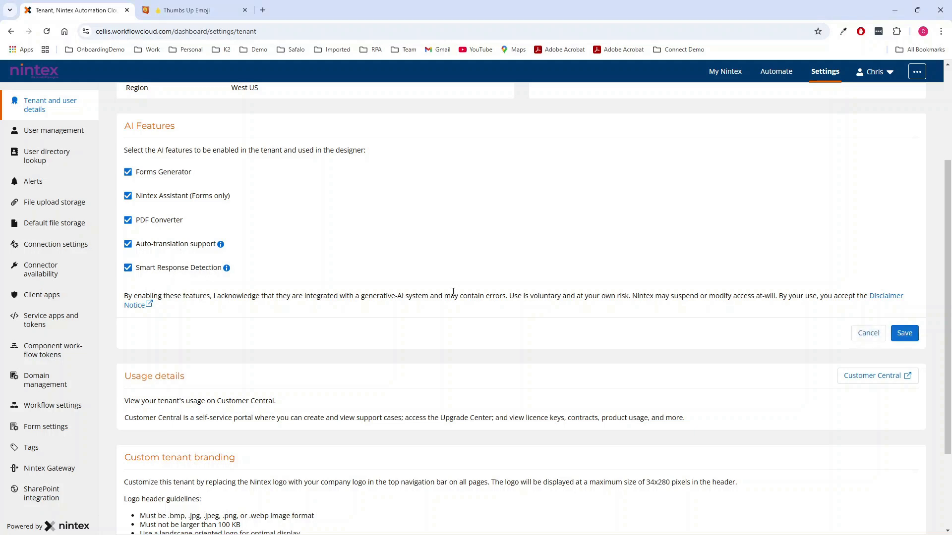
left_click(902, 333)
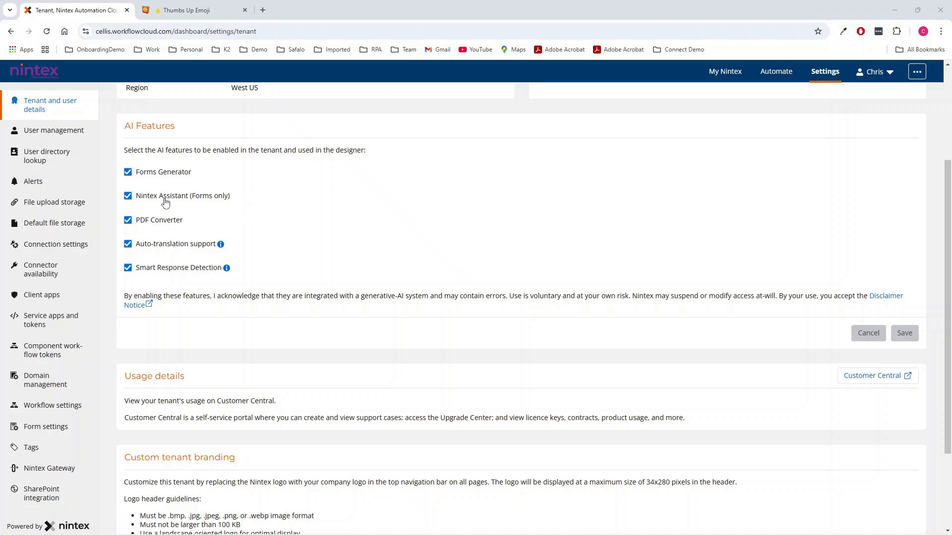
Review the workflow configuration of APAC Best and Fairest and close it without publishing
left_click(774, 75)
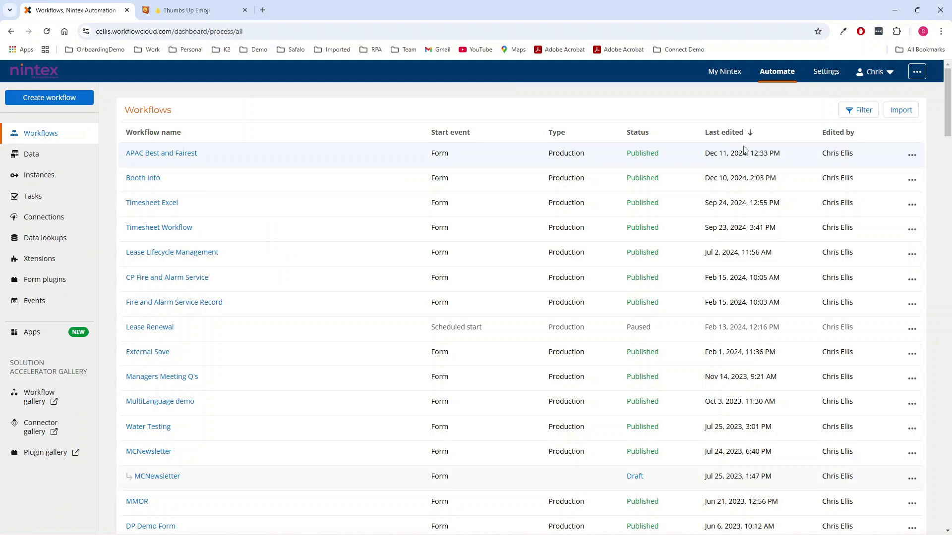
left_click(913, 155)
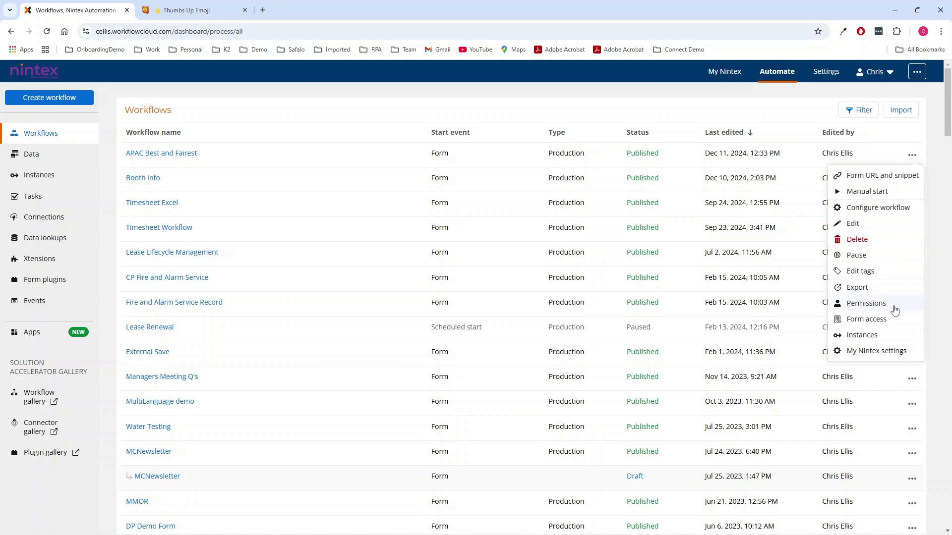
left_click(876, 208)
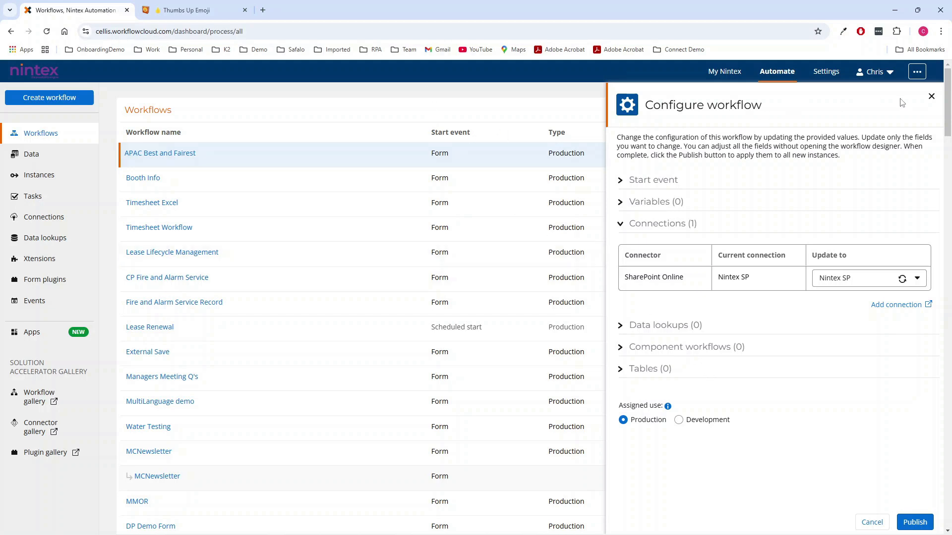
left_click(931, 96)
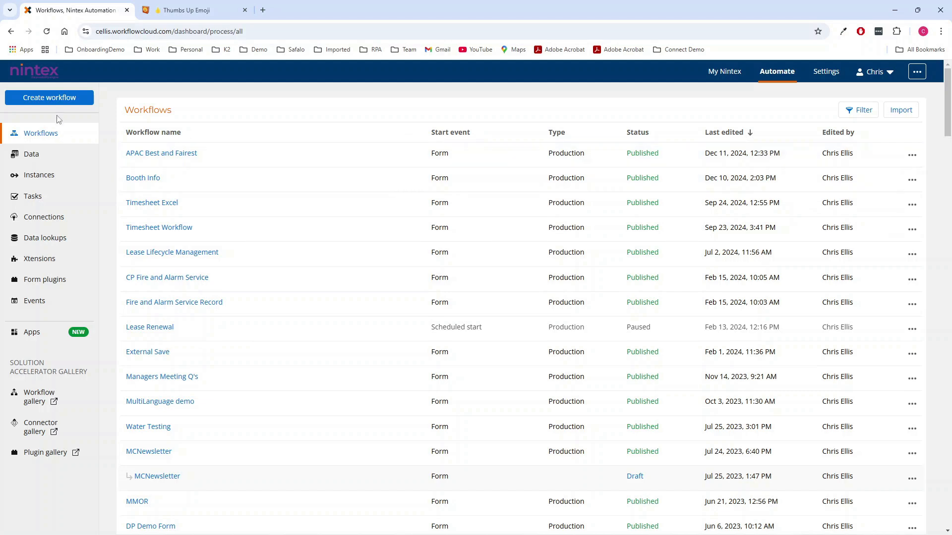
Create a new workflow that starts from a Nintex form, also made available in Nintex Mobile and My Nintex
left_click(49, 103)
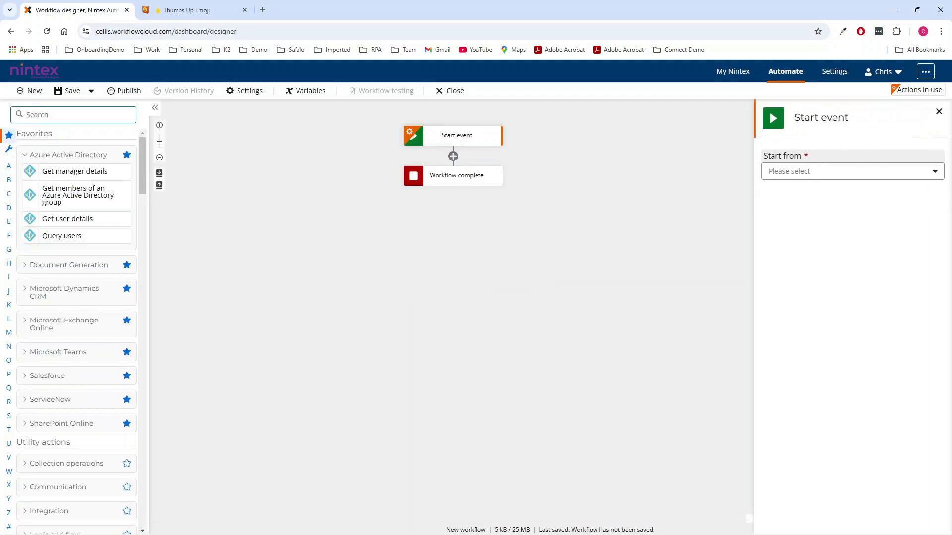
left_click(778, 172)
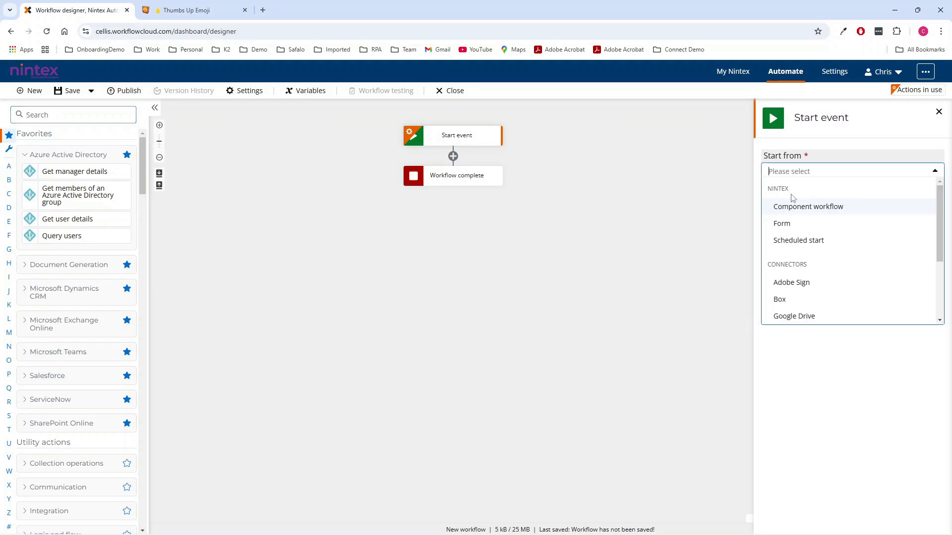
left_click(788, 226)
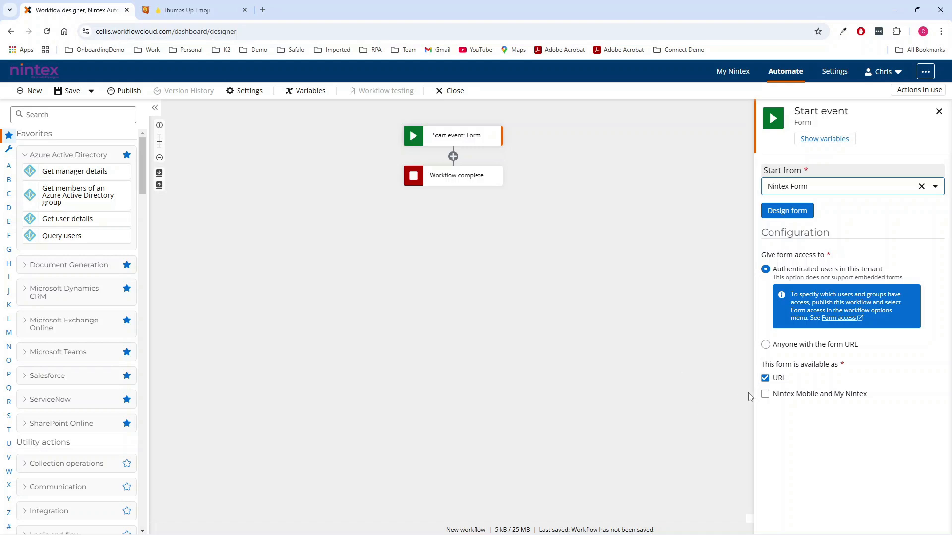
left_click(764, 395)
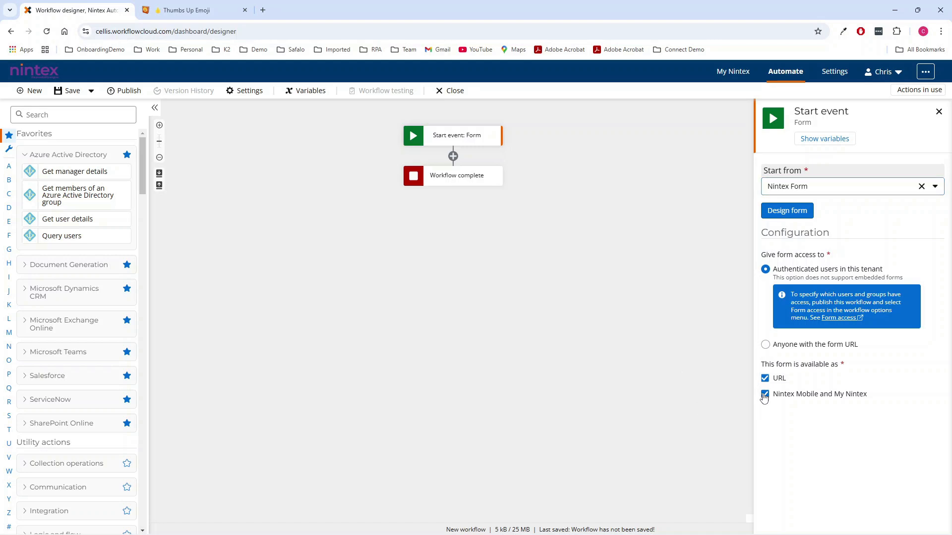
Have the form designer's AI Assistant generate a Sleigh test drive consent form with driver and vehicle detail controls, required signature panel and blue theme
left_click(794, 212)
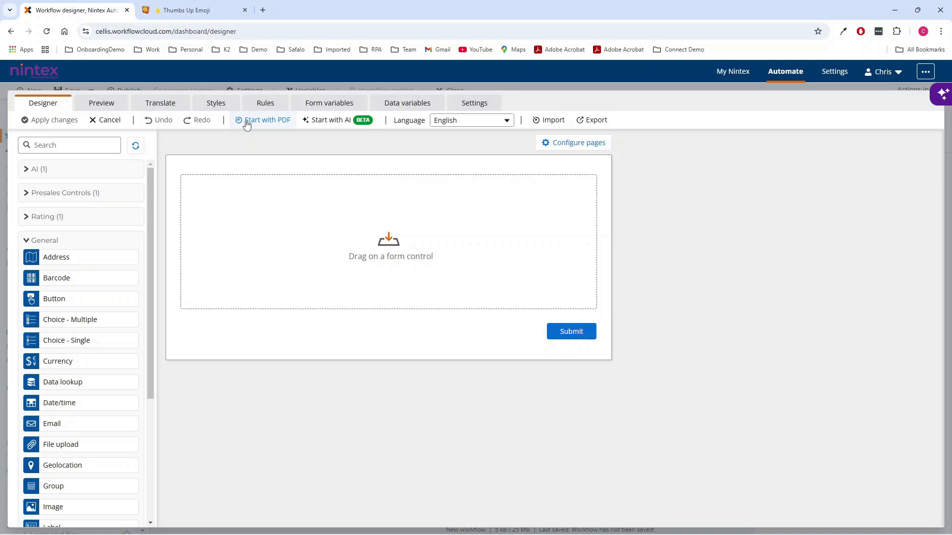
left_click(932, 97)
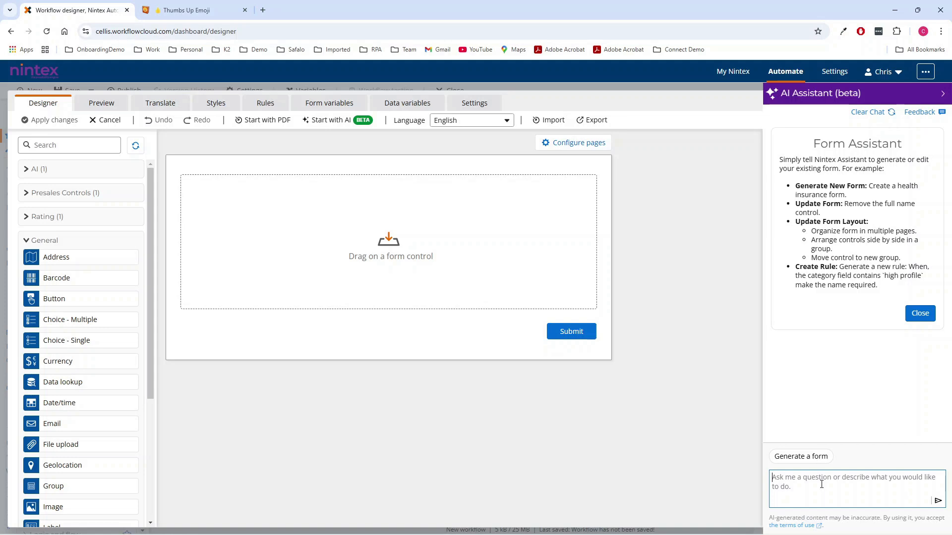
type("Gen")
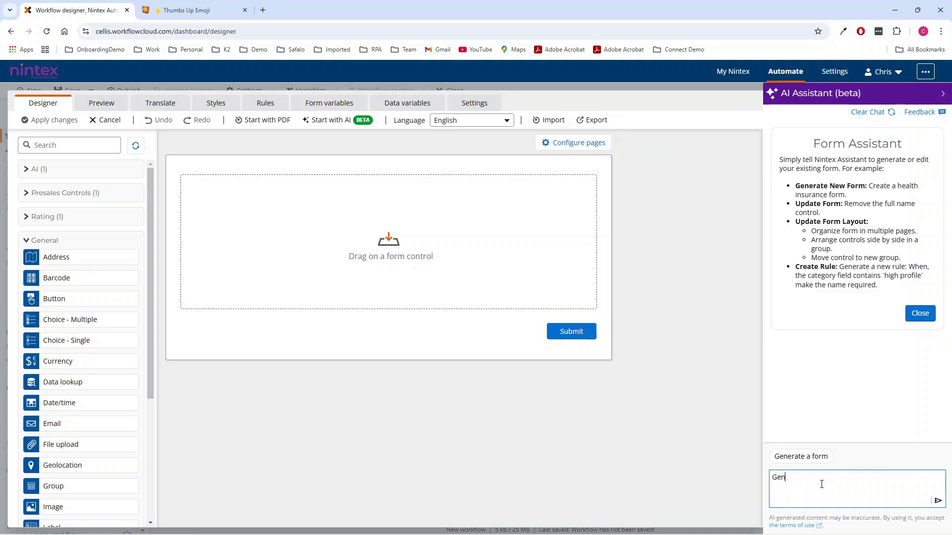
type("erate a Sleigh test drive consent form, it should include dr")
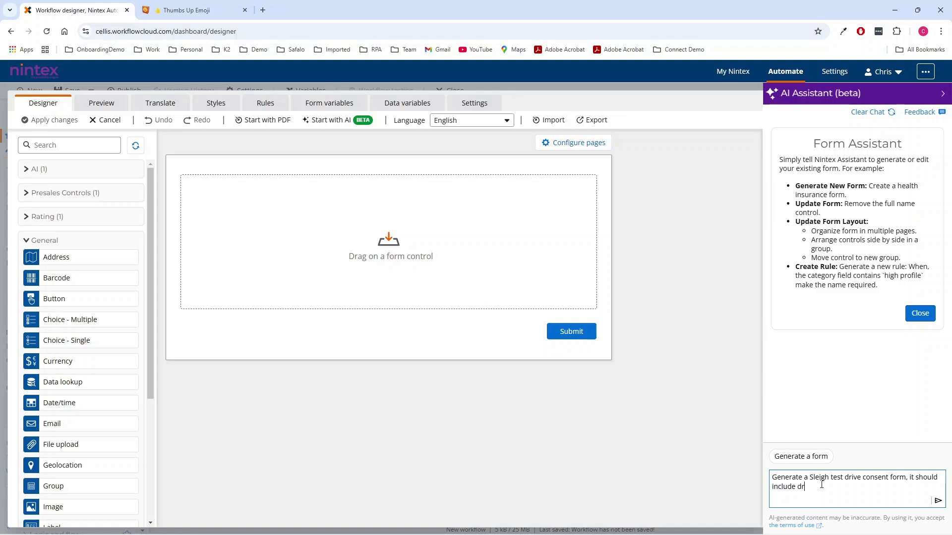
type("iver details and vehicle detail contro")
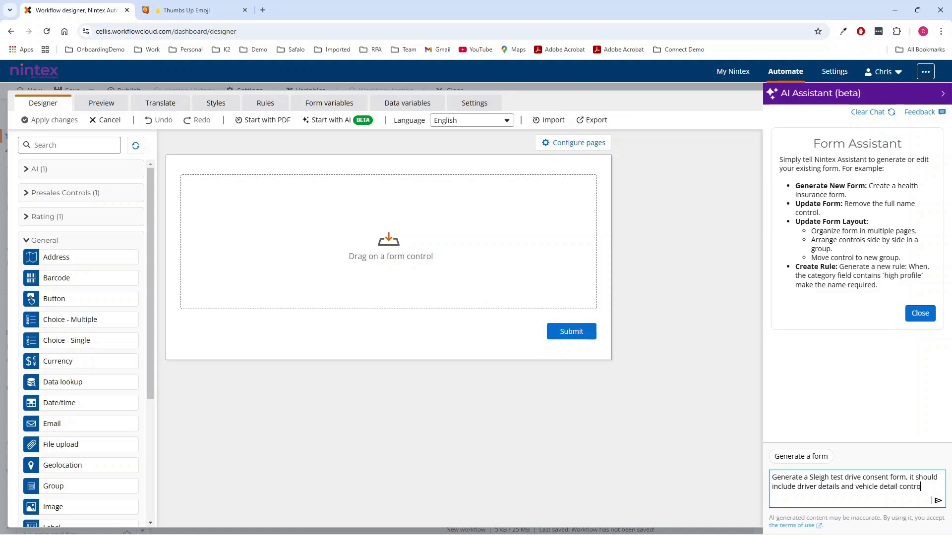
type("ls. Also add a singau")
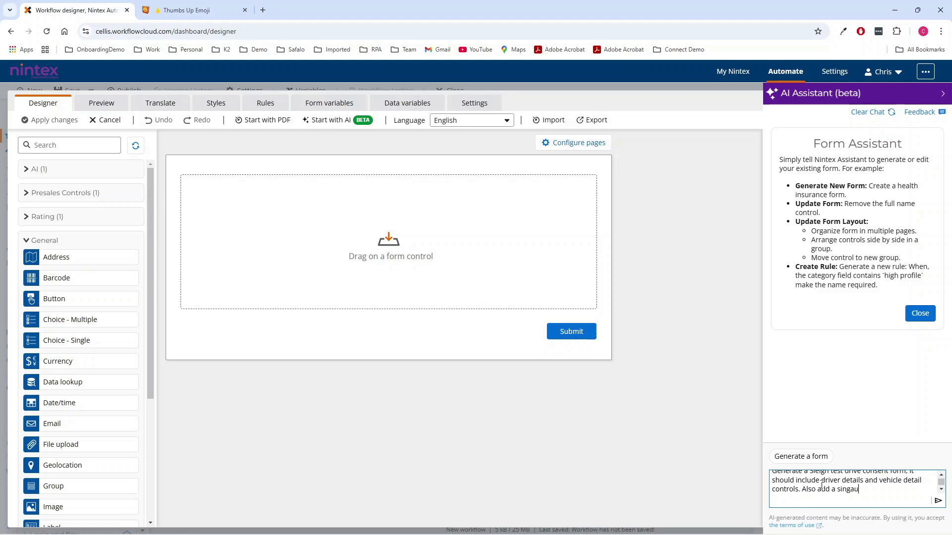
type("natur")
type("e panel and make it re")
type("quired. ")
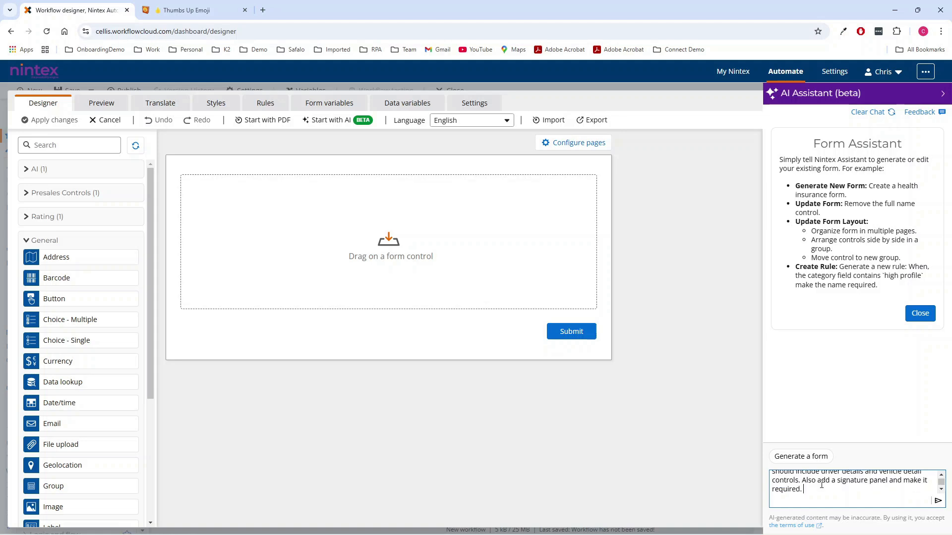
type("Add a blue theme")
type(".")
key("Return")
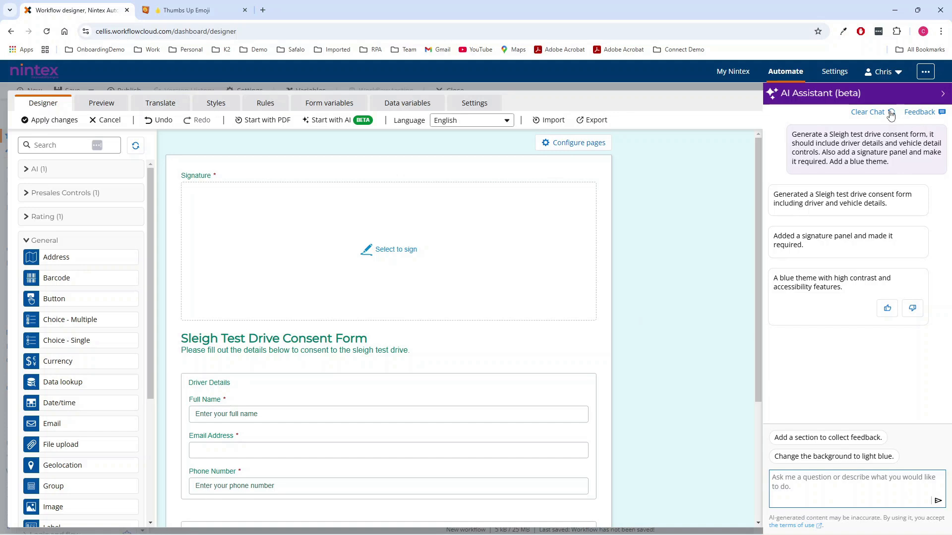
left_click(942, 93)
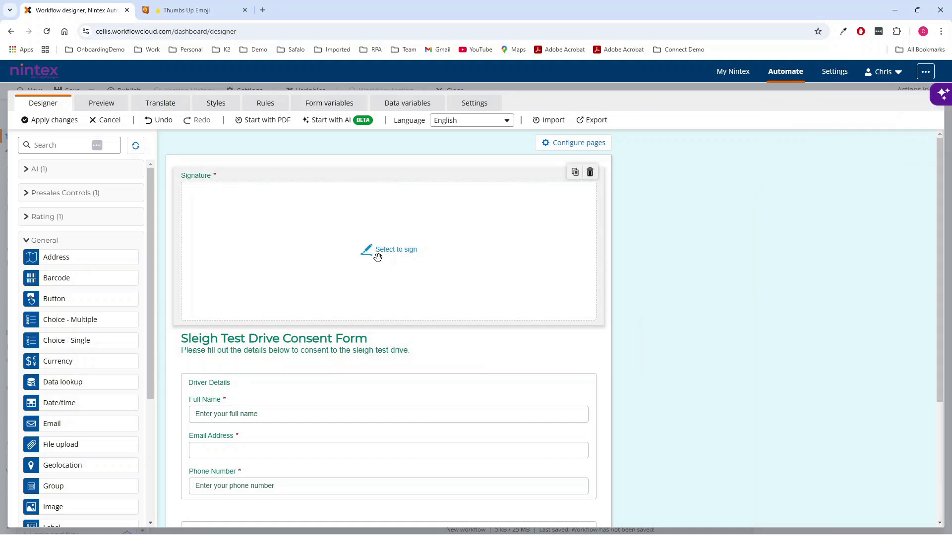
Move the Signature control into the Driver Details group, directly below Phone Number
scroll(384, 256, "down", 2)
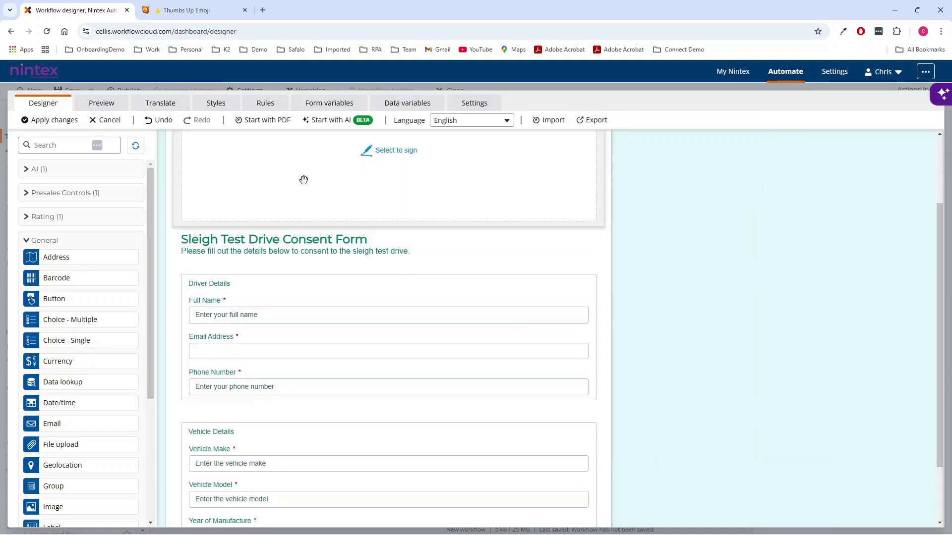
mouse_move(405, 167)
left_mouse_down()
mouse_move(359, 346)
mouse_move(327, 308)
mouse_move(331, 346)
mouse_move(377, 353)
left_mouse_up()
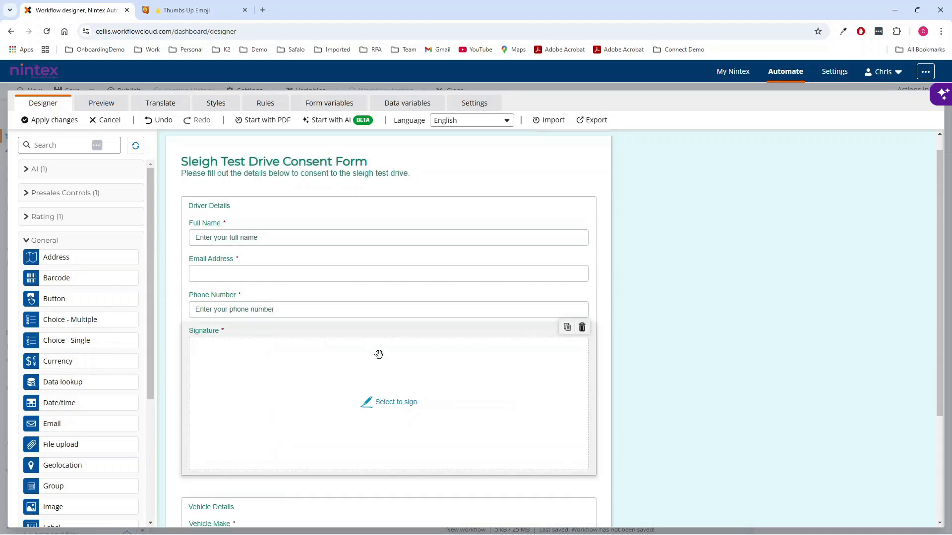
scroll(370, 344, "down", 2)
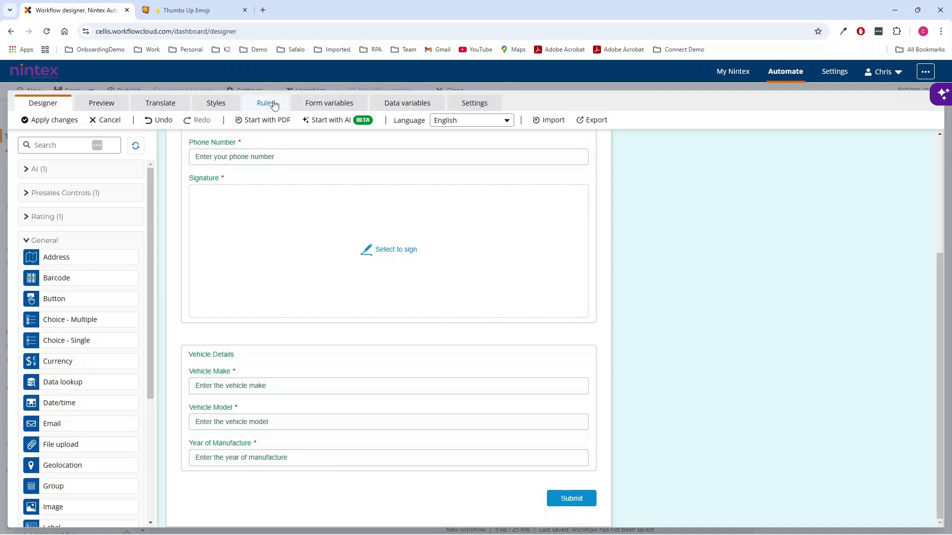
Add a second page to the form and name the two pages "Driver Details" and "Vehicle Details"
scroll(652, 253, "up", 2)
scroll(652, 253, "up", 2)
left_click(573, 142)
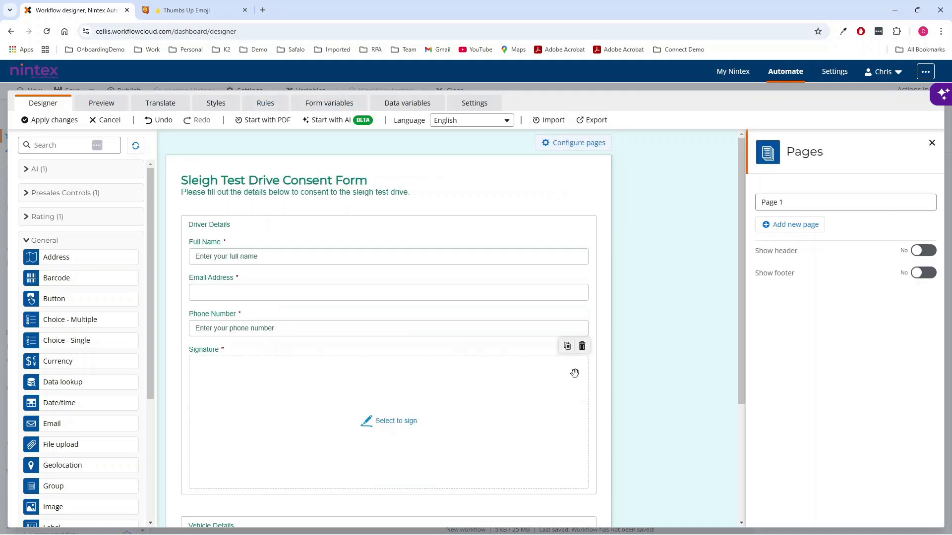
left_click(787, 224)
triple_click(788, 208)
type("Driver ")
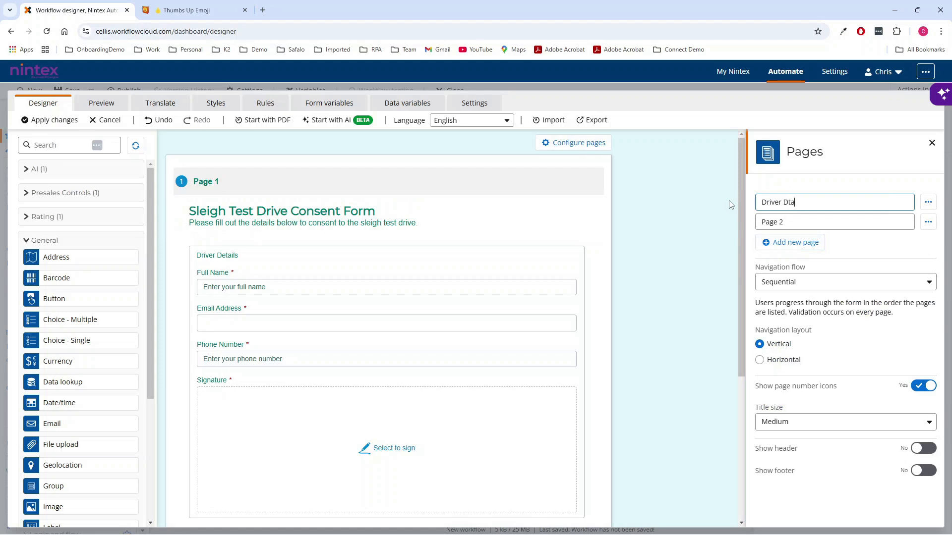
type("Details")
key("Tab")
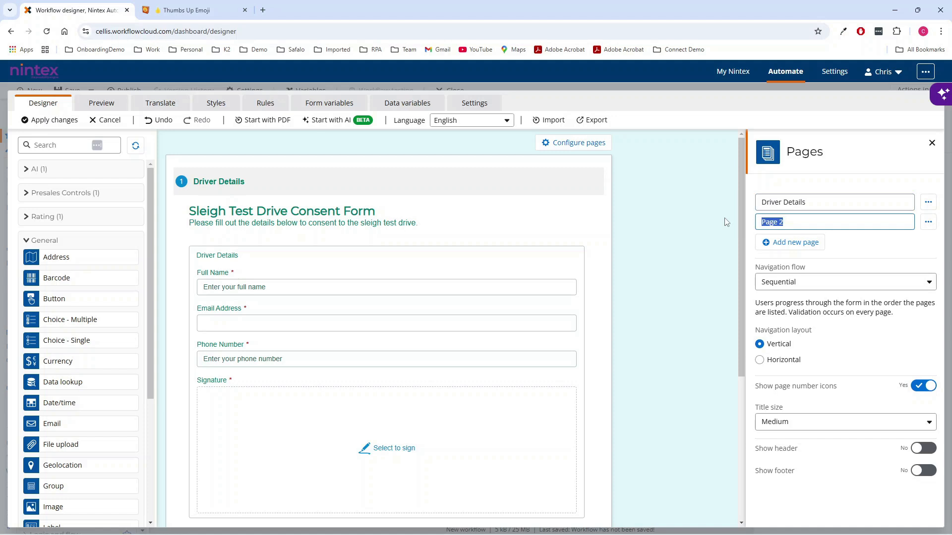
type("Vhicl")
key("BackSpace")
key("BackSpace")
left_click(706, 285)
Move the Vehicle Details group with its make, model and year controls from the first page to the Vehicle Details page
scroll(389, 444, "down", 2)
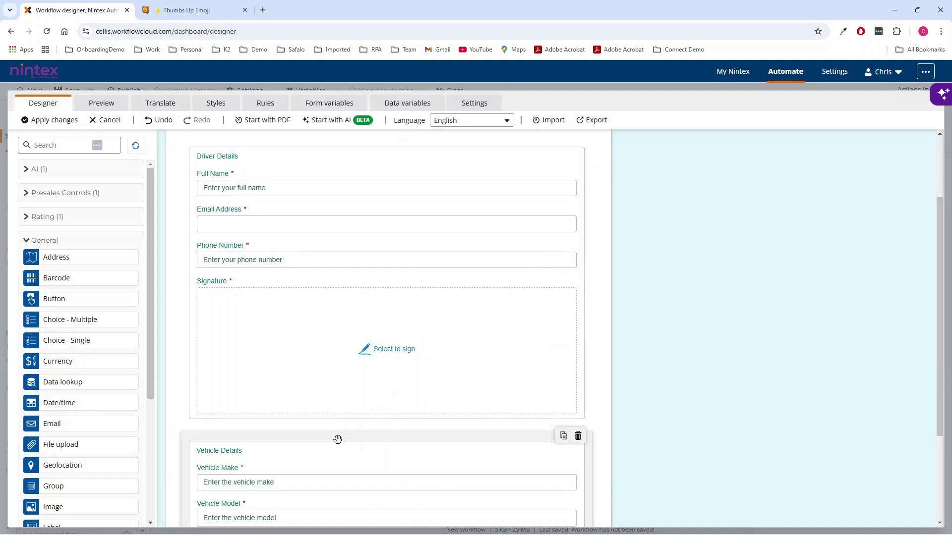
scroll(337, 440, "down", 3)
mouse_move(374, 300)
left_mouse_down()
mouse_move(363, 455)
mouse_move(365, 308)
left_mouse_up()
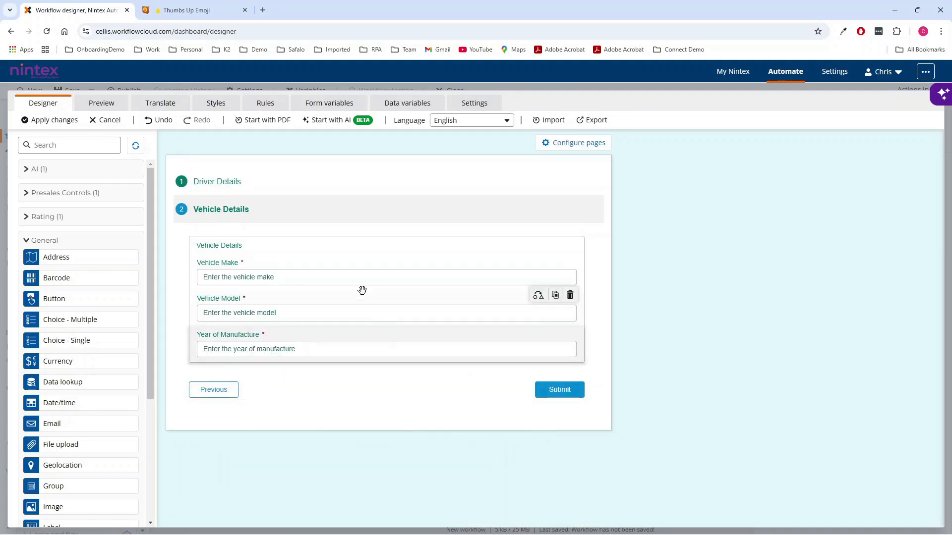
Add a Date/time control beside the Signature control on the Driver Details page and title it "Date Signed"
left_click(329, 185)
scroll(305, 408, "down", 1)
scroll(305, 408, "down", 1)
mouse_move(30, 402)
left_mouse_down()
mouse_move(548, 346)
mouse_move(498, 376)
mouse_move(540, 355)
mouse_move(529, 374)
mouse_move(495, 380)
left_mouse_up()
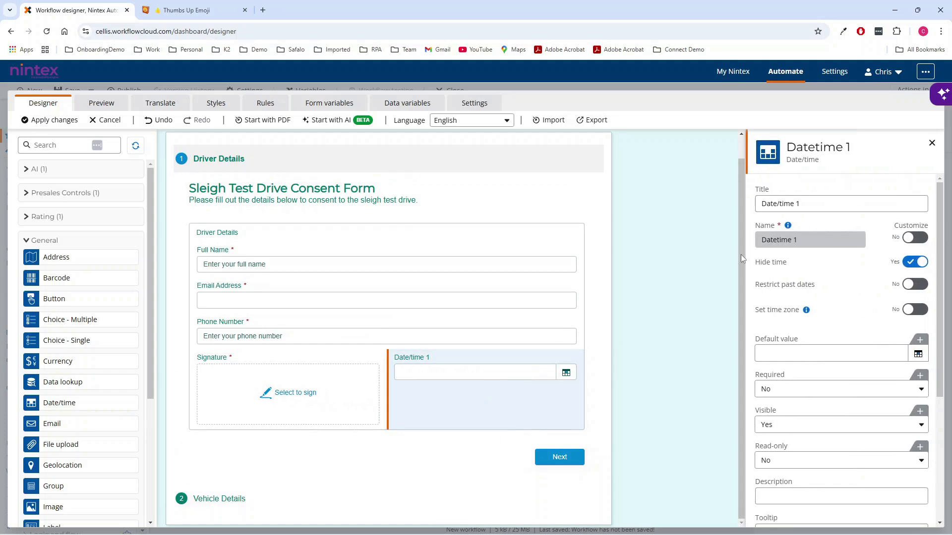
left_click(779, 204)
left_click_drag(779, 203, 864, 205)
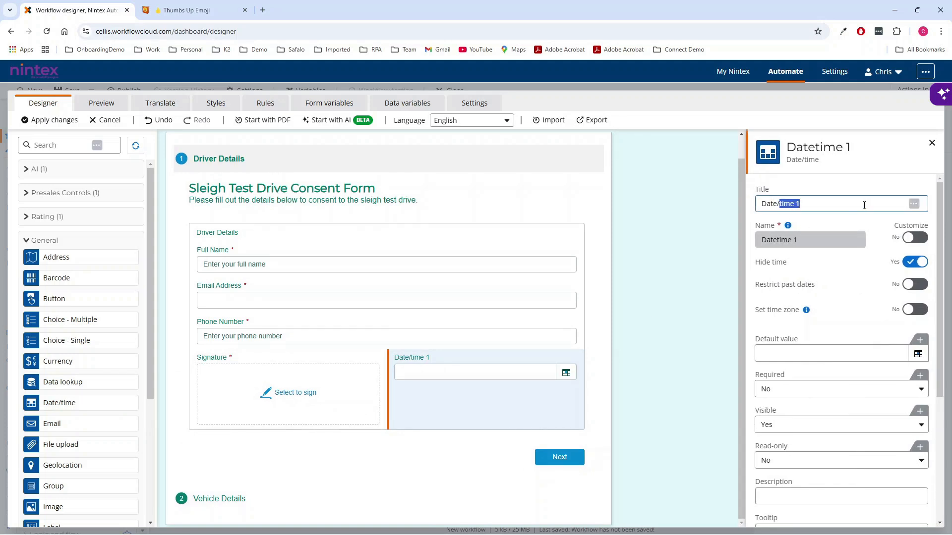
key("BackSpace")
key("BackSpace")
type("Sign")
Make the Date Signed control read-only, keep it not required, and default it to the dateNow() formula
left_click(829, 392)
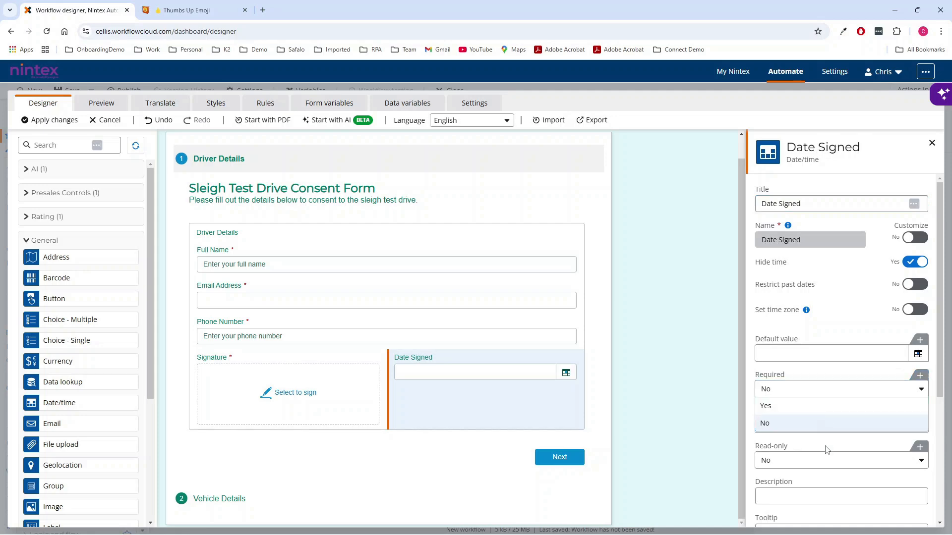
left_click(826, 421)
left_click(831, 461)
left_click(826, 477)
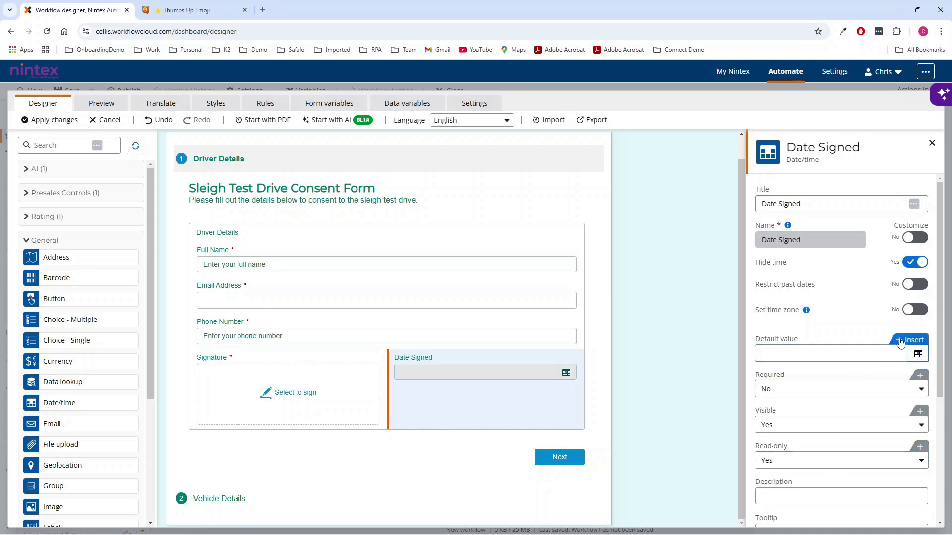
left_click(909, 340)
scroll(713, 347, "down", 3)
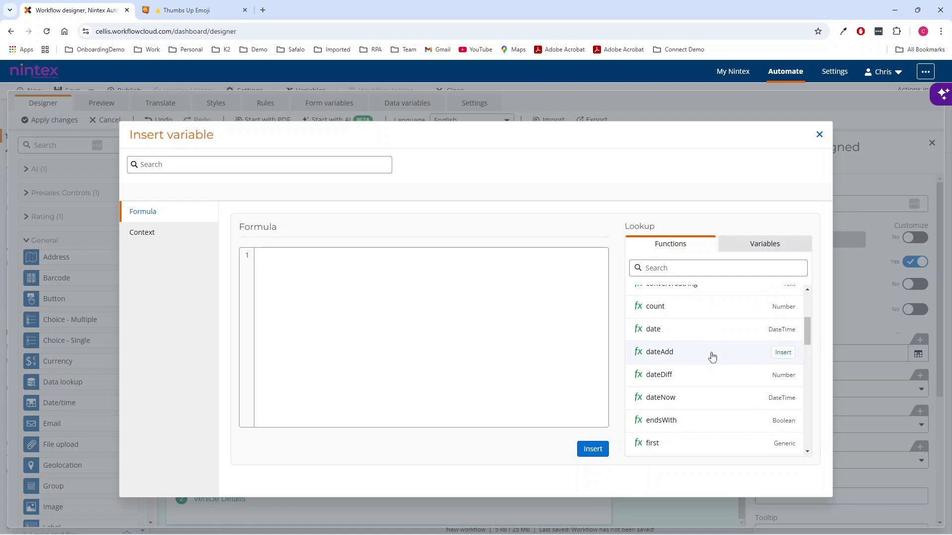
left_click(782, 398)
left_click(591, 448)
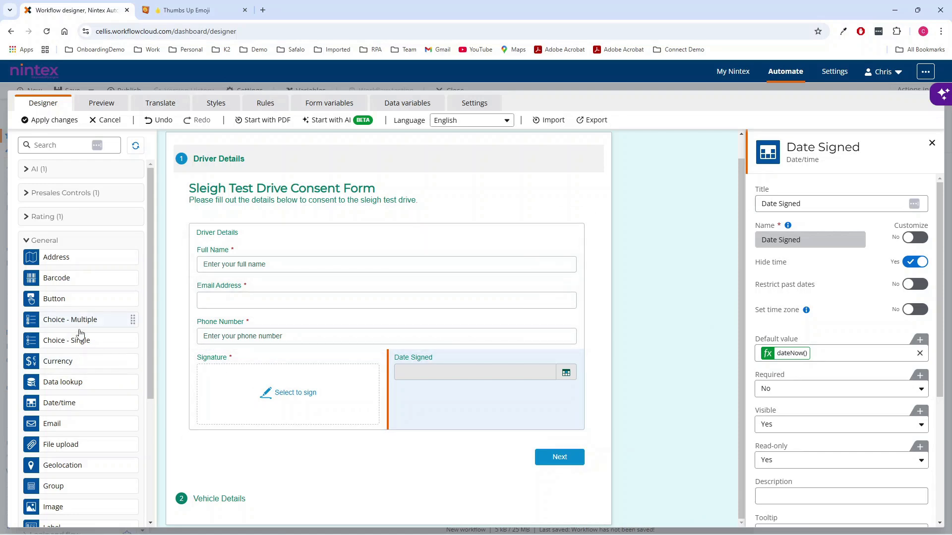
Add a File upload control below the Signature in the Driver Details group and title it "License"
scroll(75, 347, "down", 1)
left_click_drag(68, 398, 339, 438)
triple_click(819, 204)
type("License")
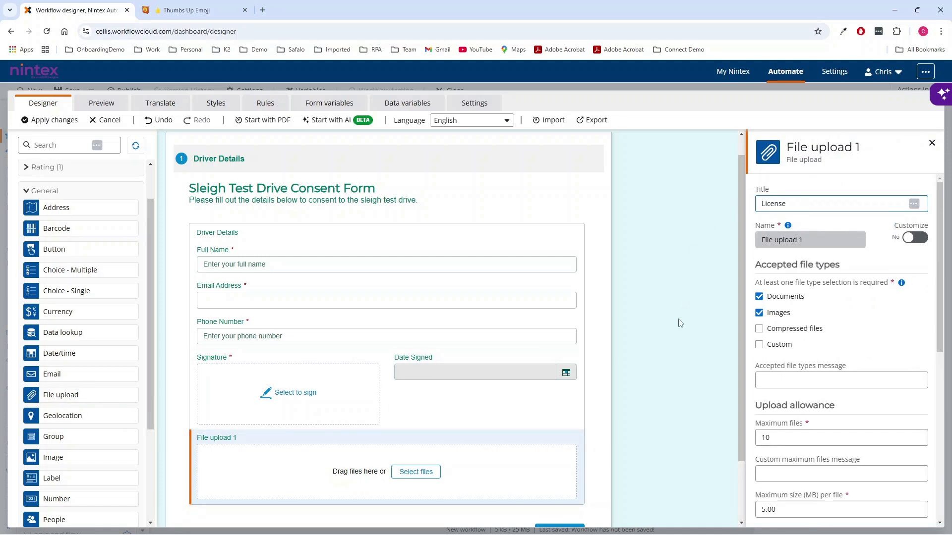
left_click(680, 323)
scroll(680, 327, "down", 2)
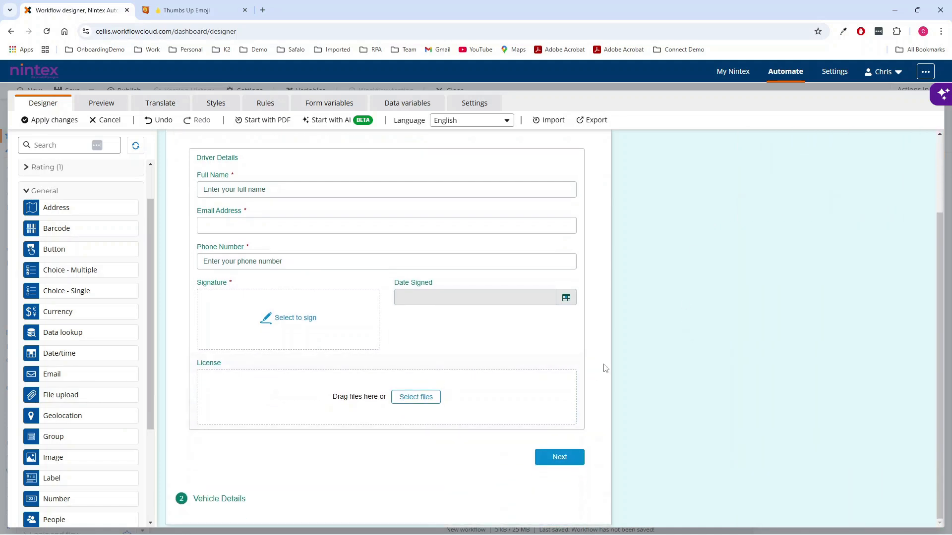
Make the License file upload control required
left_click(524, 375)
scroll(807, 436, "down", 3)
scroll(803, 314, "up", 2)
scroll(796, 323, "down", 5)
left_click(793, 280)
left_click(796, 300)
left_click(687, 306)
scroll(687, 307, "up", 2)
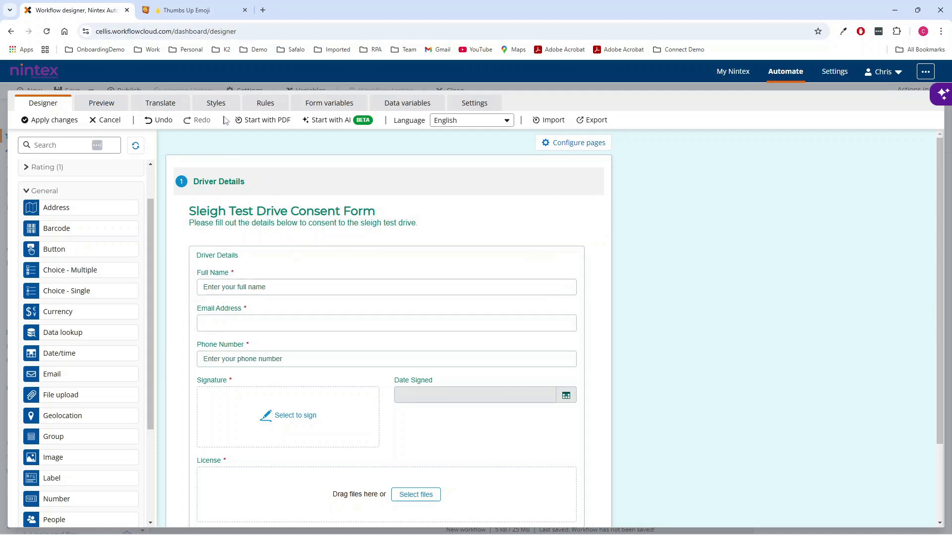
Set the form pages' navigation flow to Sequential (Rule-triggered)
left_click(591, 142)
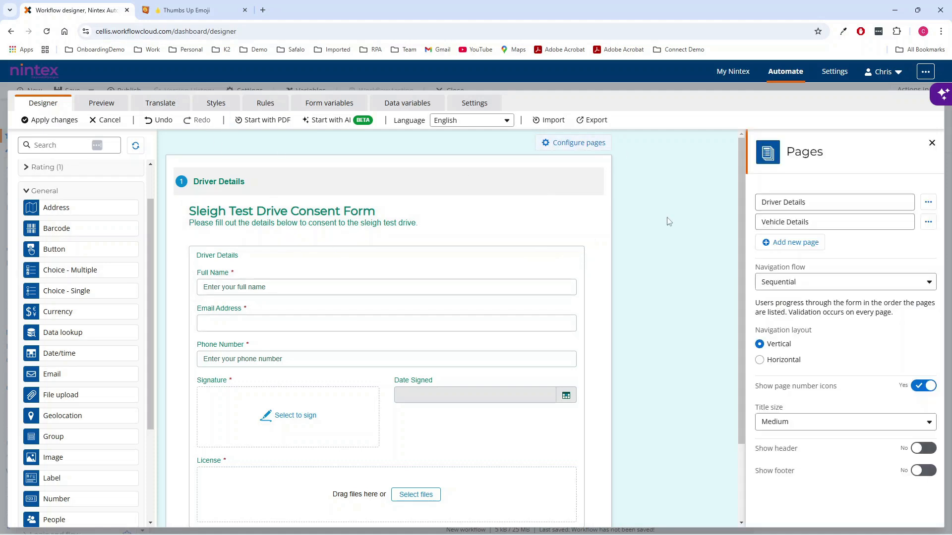
left_click(786, 282)
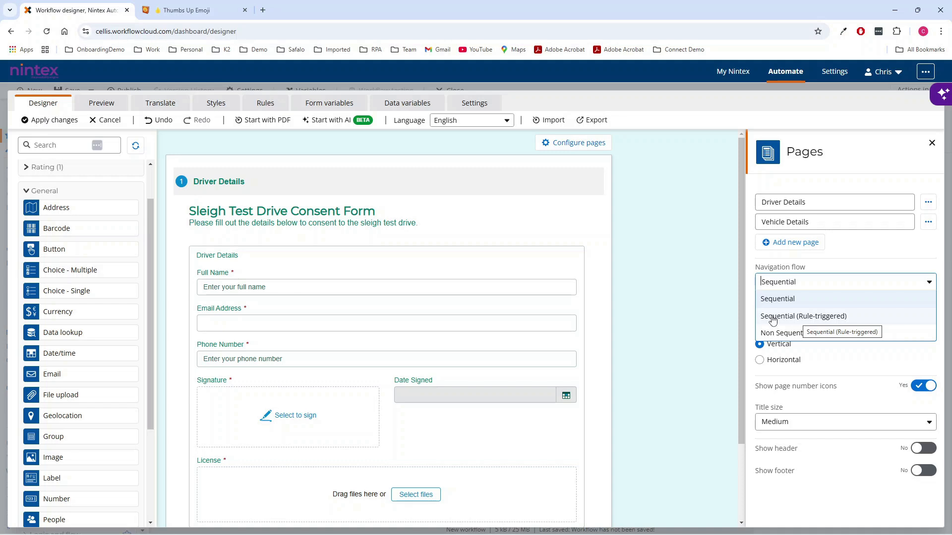
left_click(799, 317)
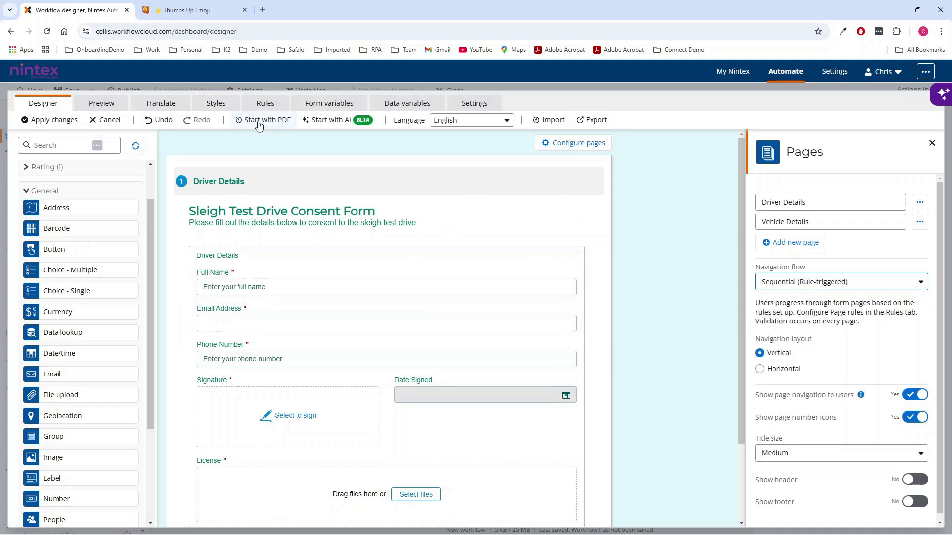
Start a new page rule for the form and name it "ShowVehicle"
left_click(269, 106)
left_click(269, 106)
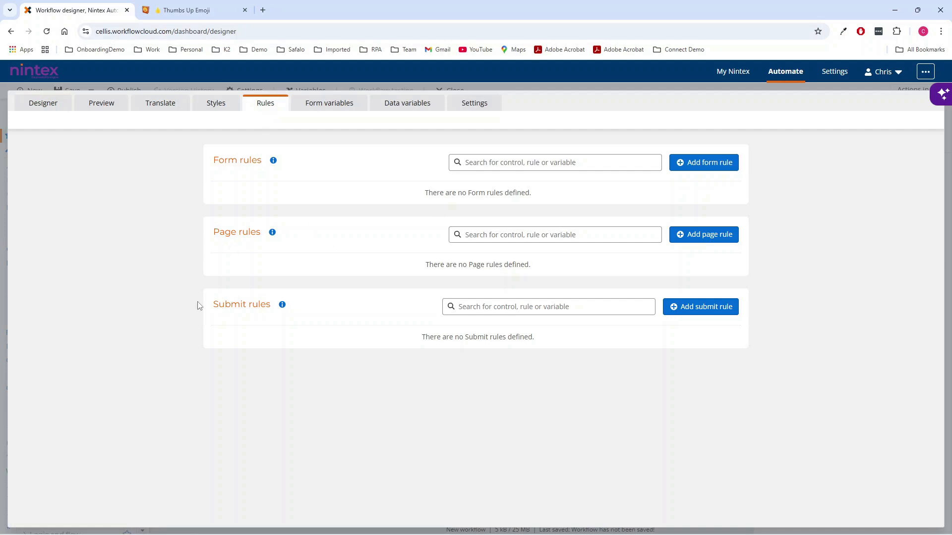
mouse_move(272, 237)
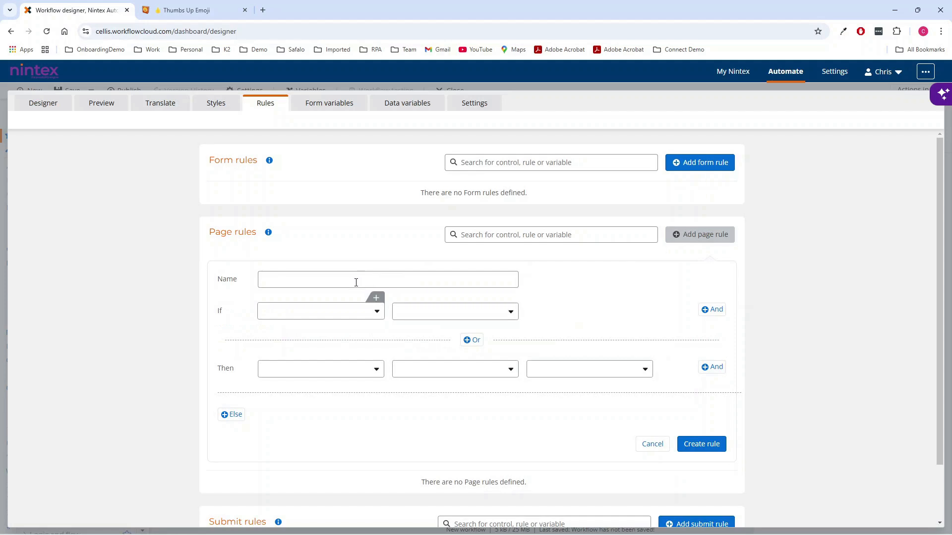
left_click(324, 285)
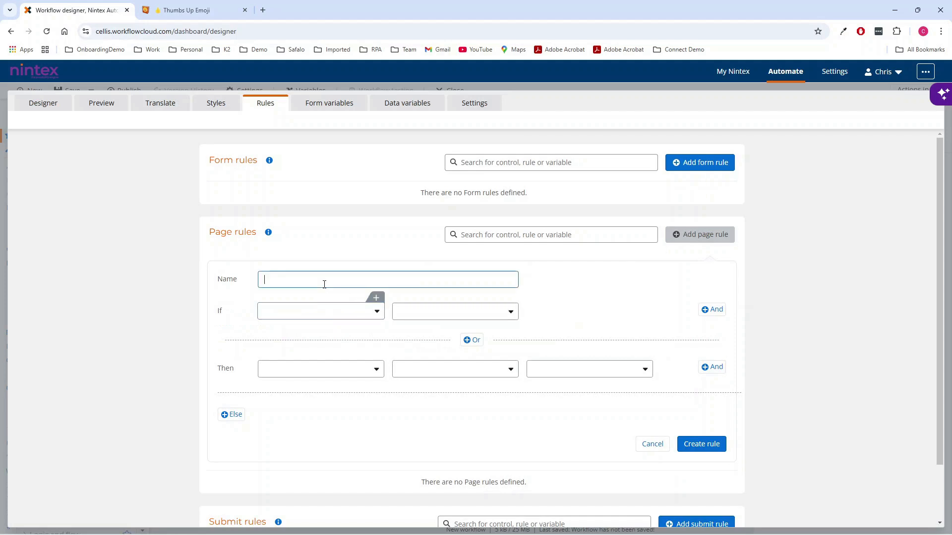
type("ShowVehincle")
left_click(322, 312)
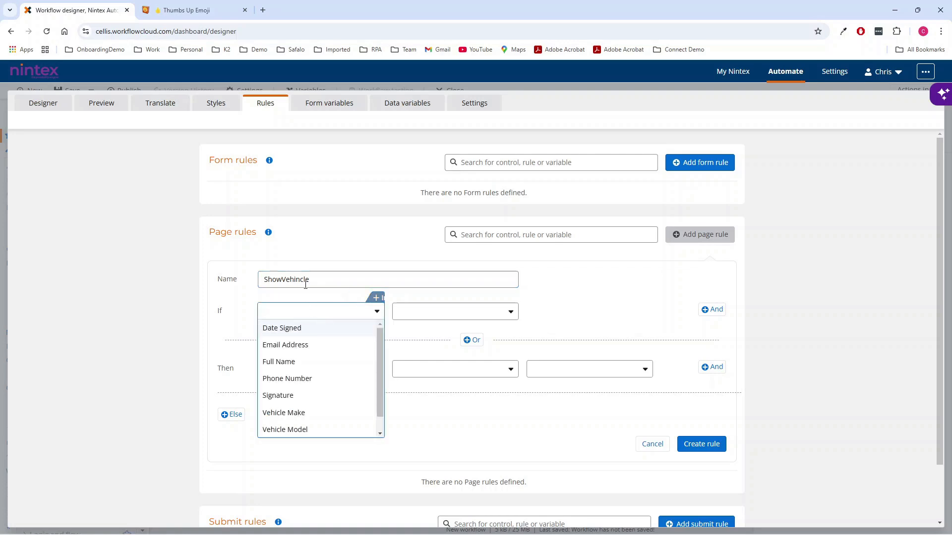
left_click(300, 280)
key("BackSpace")
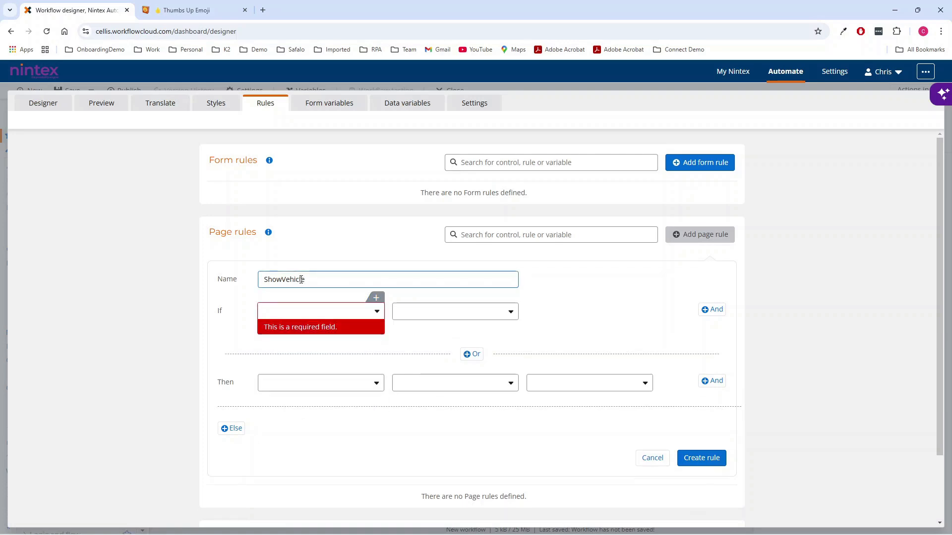
Define the ShowVehicle rule so that if Date Signed is filled, the Vehicle Details page has Enable set to Yes
left_click(320, 316)
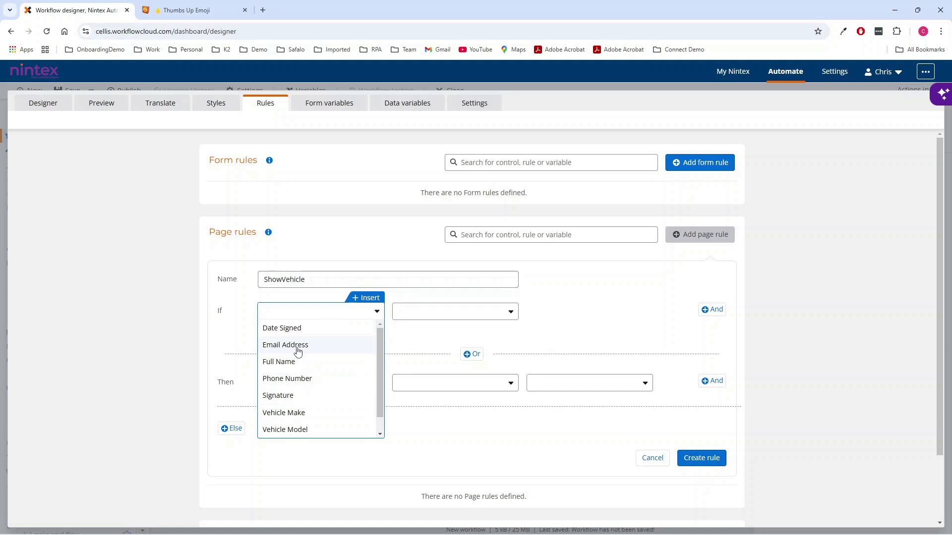
left_click(296, 329)
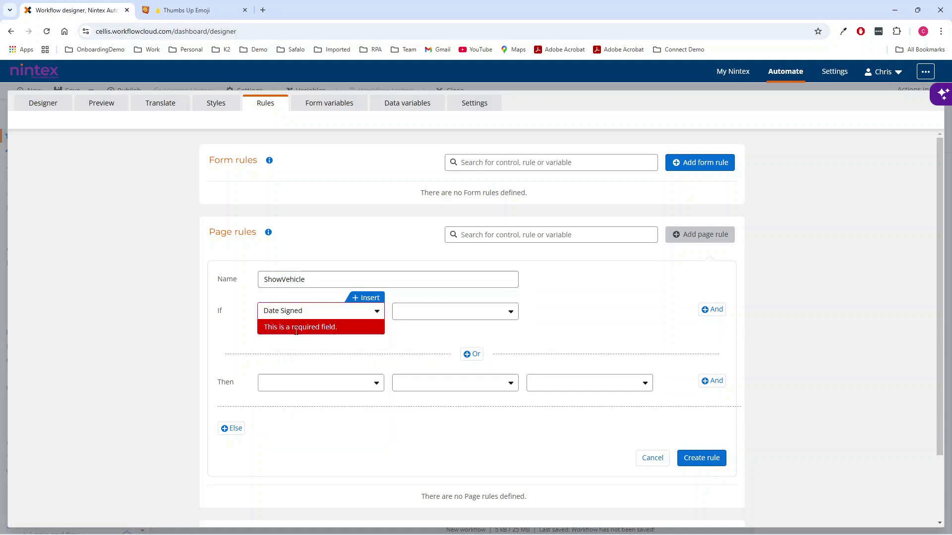
left_click(412, 319)
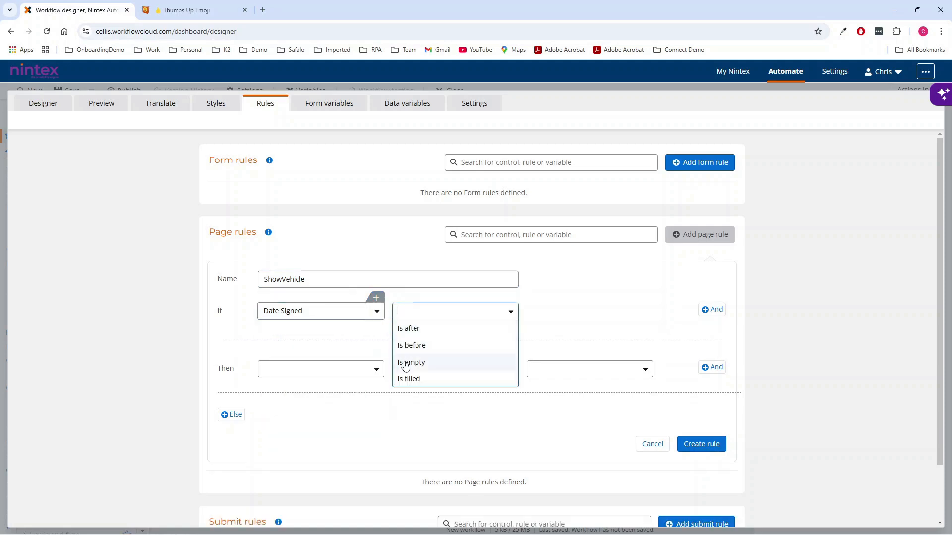
left_click(410, 379)
left_click(347, 375)
left_click(319, 402)
left_click(444, 371)
left_click(439, 387)
left_click(586, 371)
left_click(583, 387)
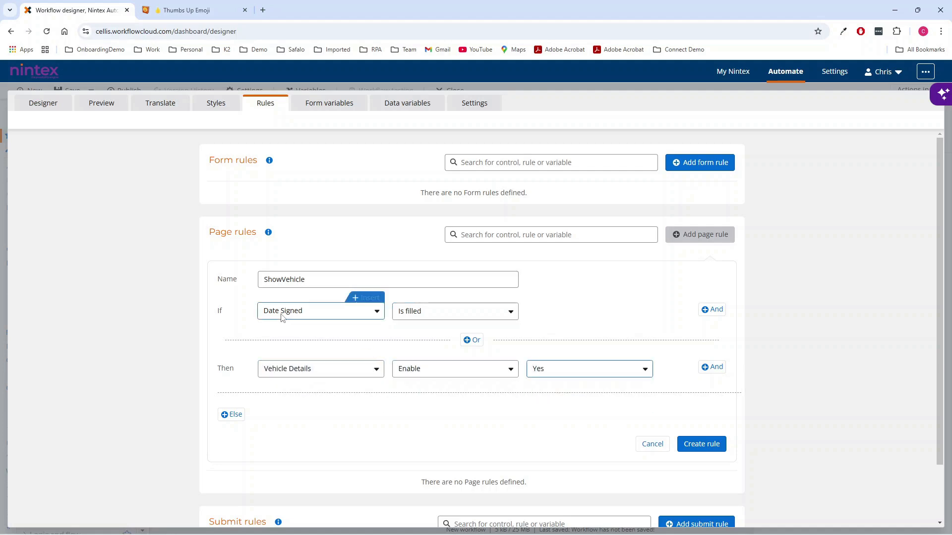
Change the ShowVehicle rule's condition to Signature is signed, and discard the rule without creating it
left_click(282, 313)
scroll(296, 380, "down", 1)
left_click(296, 380)
left_click(425, 318)
left_click(514, 317)
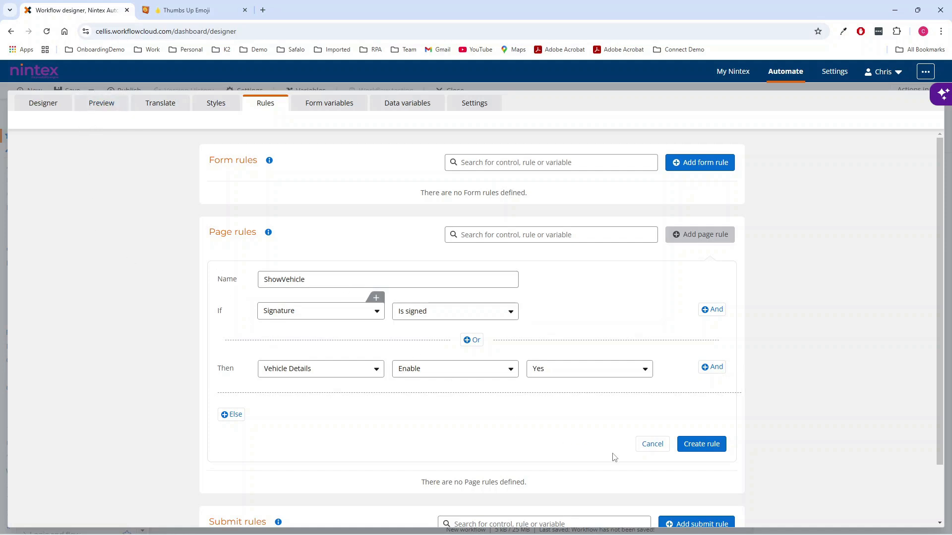
left_click(653, 444)
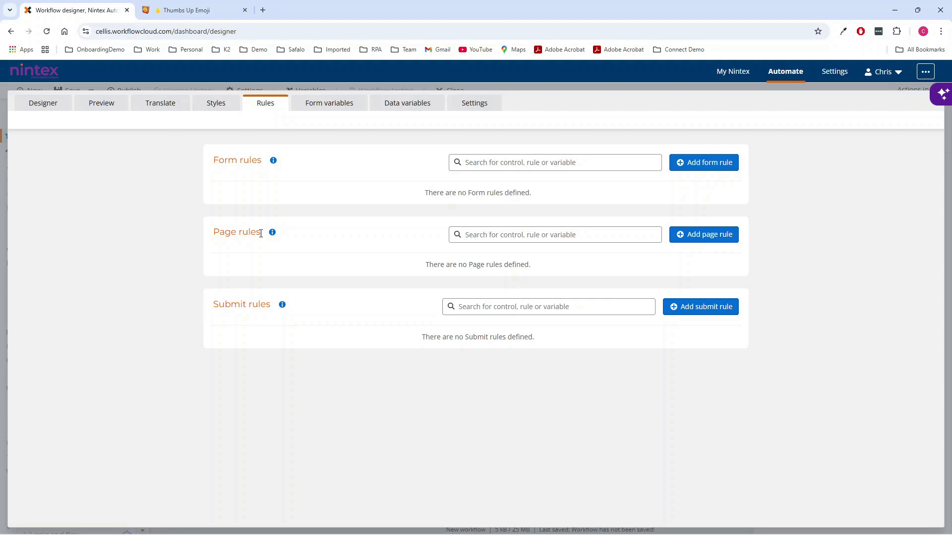
Preview the consent form, apply its changes to the start event, and close the start event's configuration
left_click(79, 105)
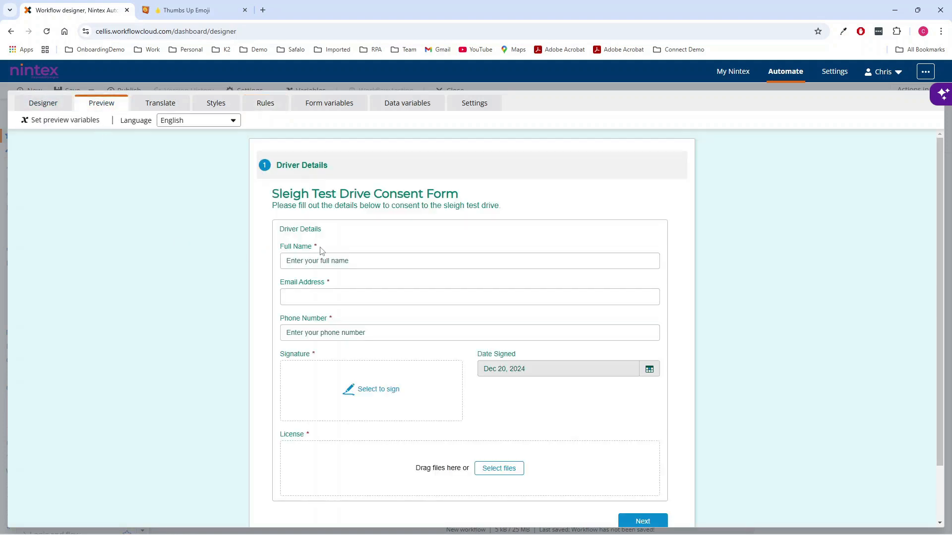
scroll(389, 291, "down", 2)
scroll(391, 293, "up", 2)
left_click(43, 103)
left_click(47, 120)
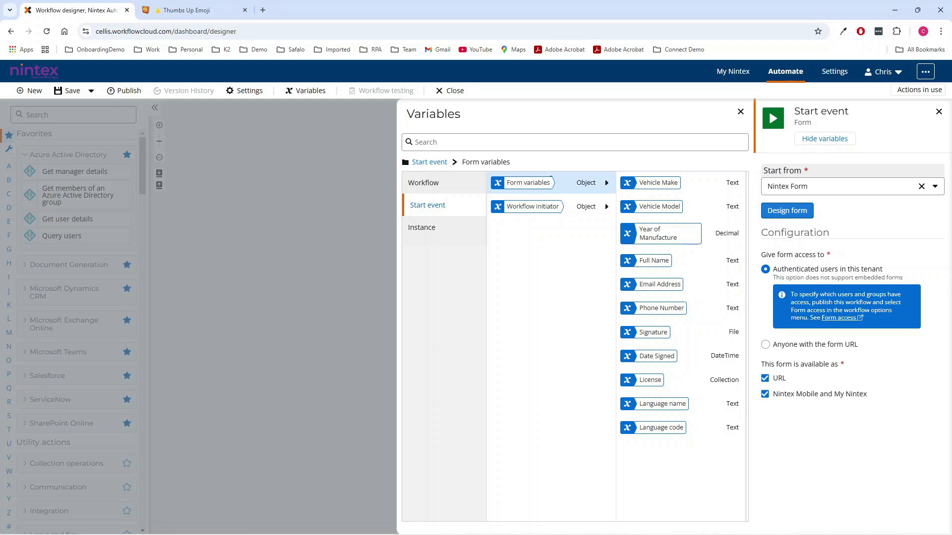
left_click(206, 275)
Add an "Assign a task to multiple users" action between the start event and the workflow's end
left_click(59, 111)
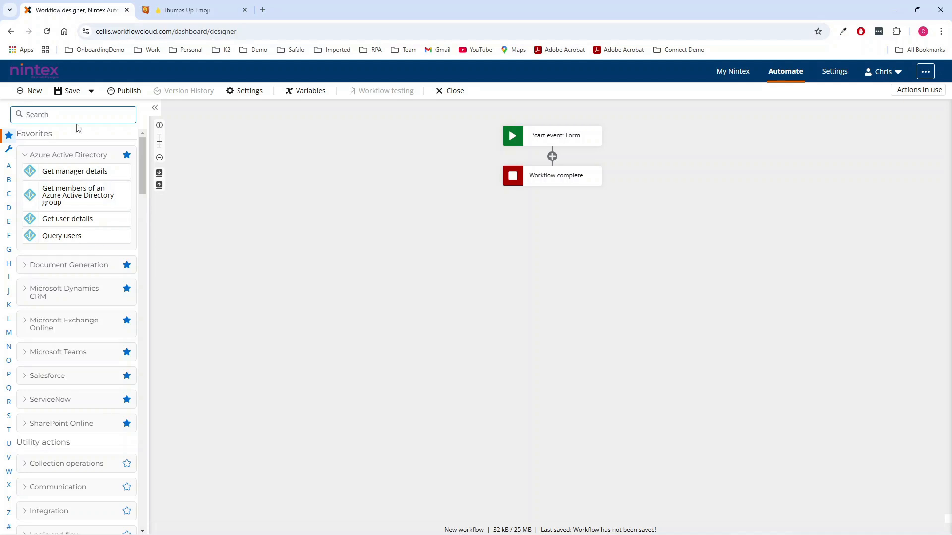
type("task")
left_click_drag(77, 165, 552, 157)
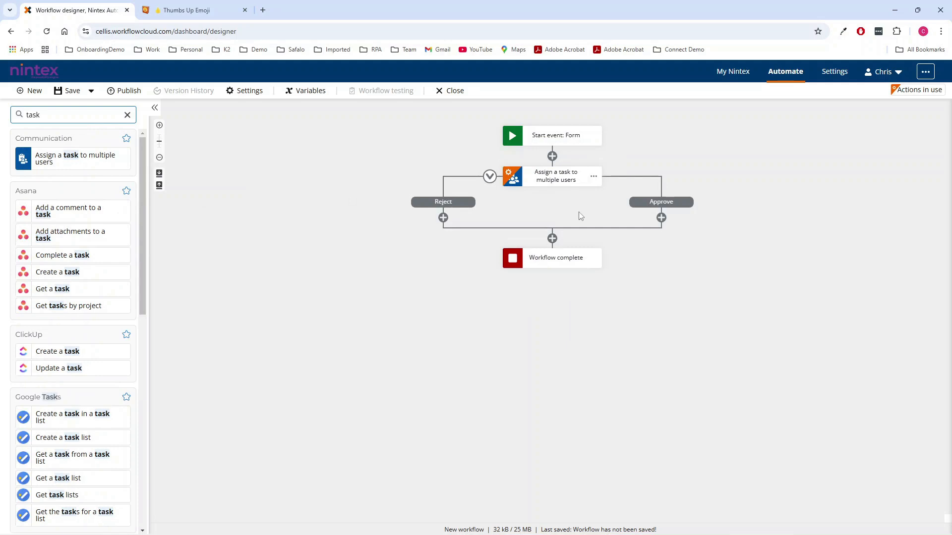
Set the task description to "Mrs Claus - Approve Mr CLaus Midlife Crisis"
left_click(792, 211)
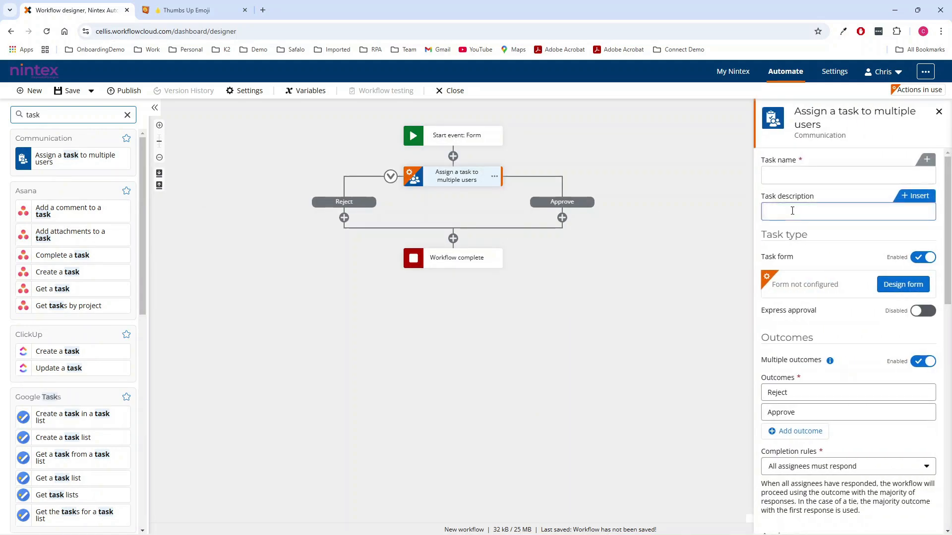
type("Mrs Claus - Approve MR")
key("BackSpace")
type("e")
key("BackSpace")
key("BackSpace")
type("r CL")
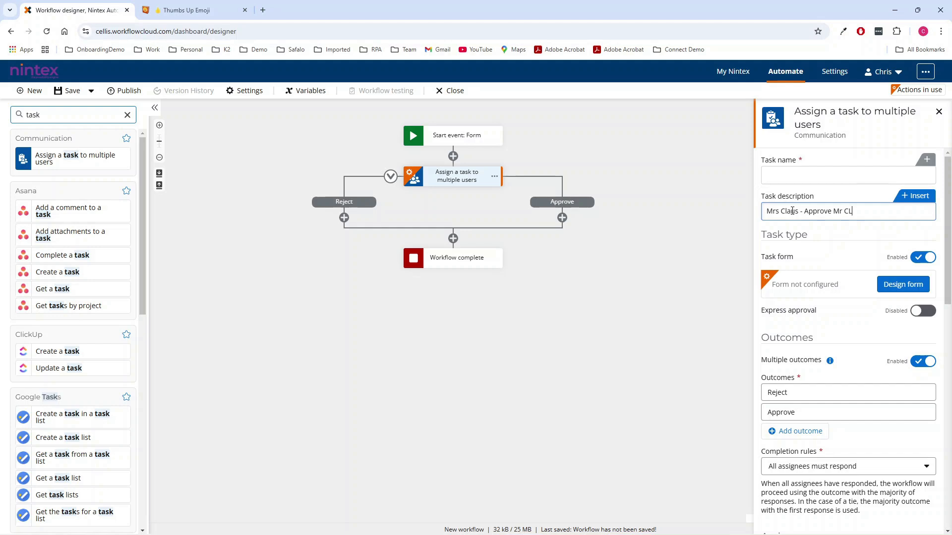
type("aus Midlife Crisis")
Disable the task form and enable Express approval with Smart Response Detection for the task
left_click(917, 259)
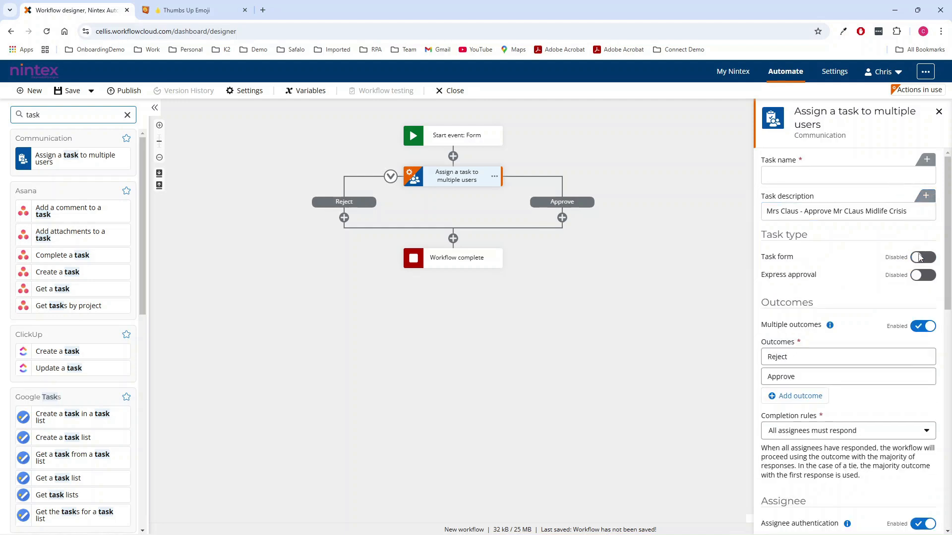
left_click(919, 276)
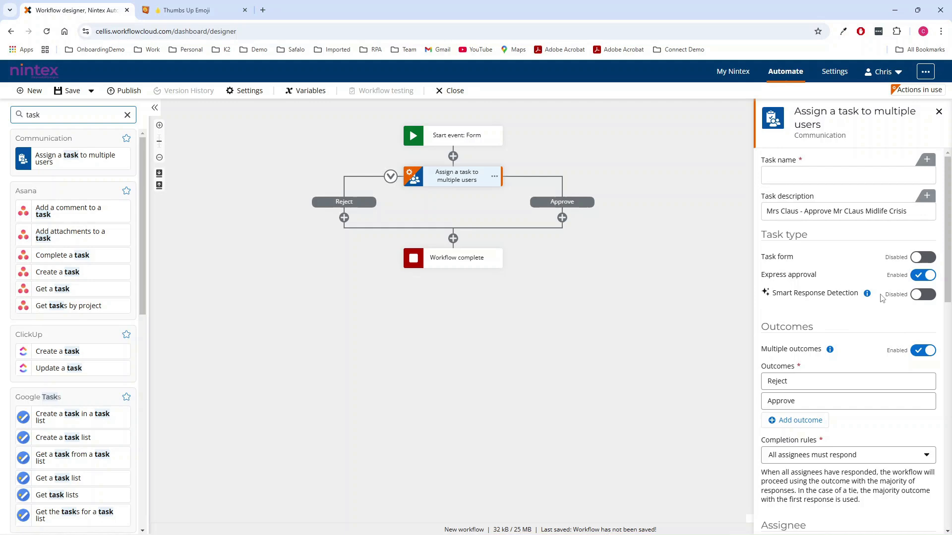
left_click(921, 296)
Add the outcomes Yes, No and Aye to the task after Reject and Approve
left_click(797, 421)
triple_click(773, 420)
type("Yes")
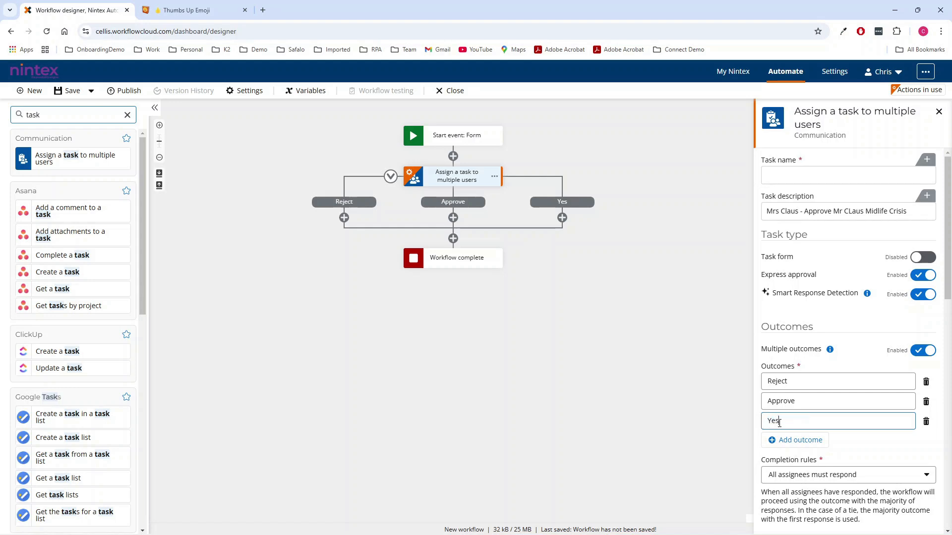
left_click(793, 441)
type("No")
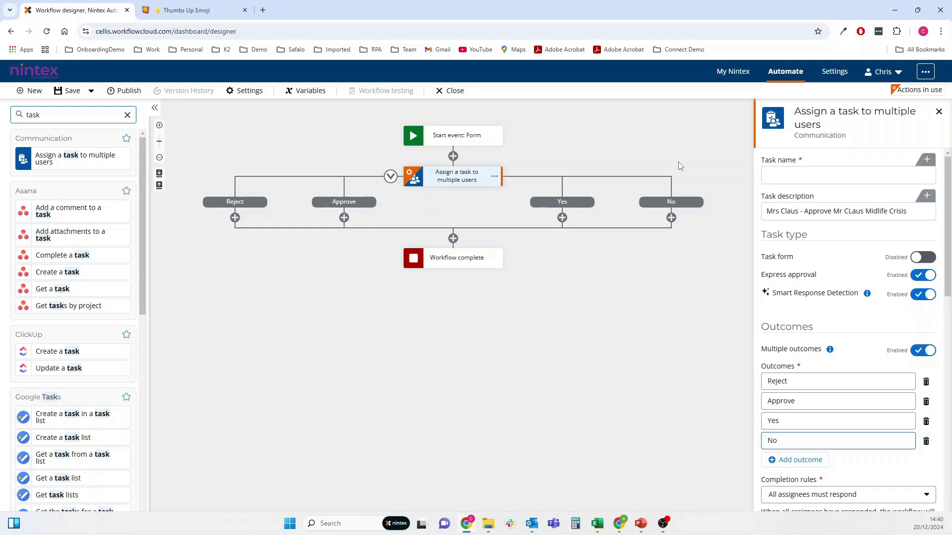
left_click(799, 461)
type("Aye")
Add two more task outcomes named 1 and 0 below Aye
left_click(796, 480)
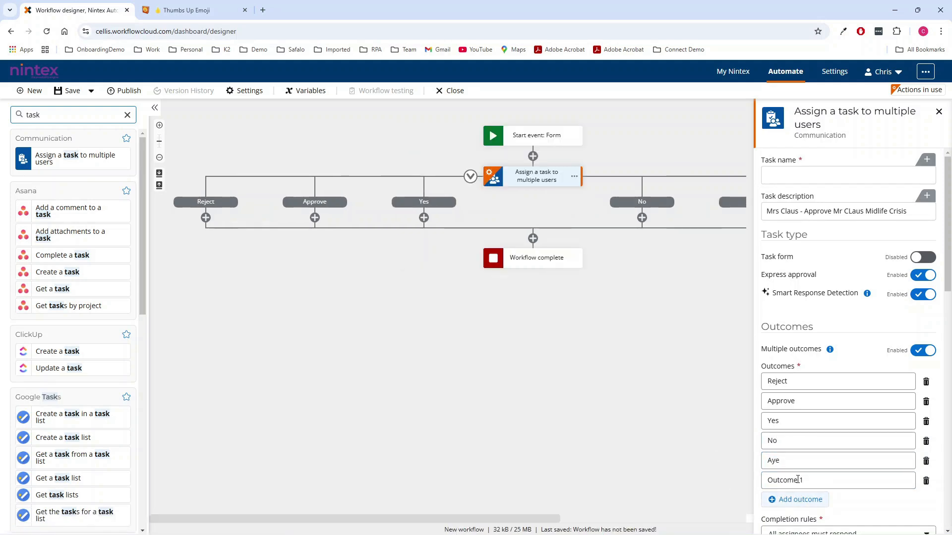
key("ctrl+a")
type("1")
left_click(772, 502)
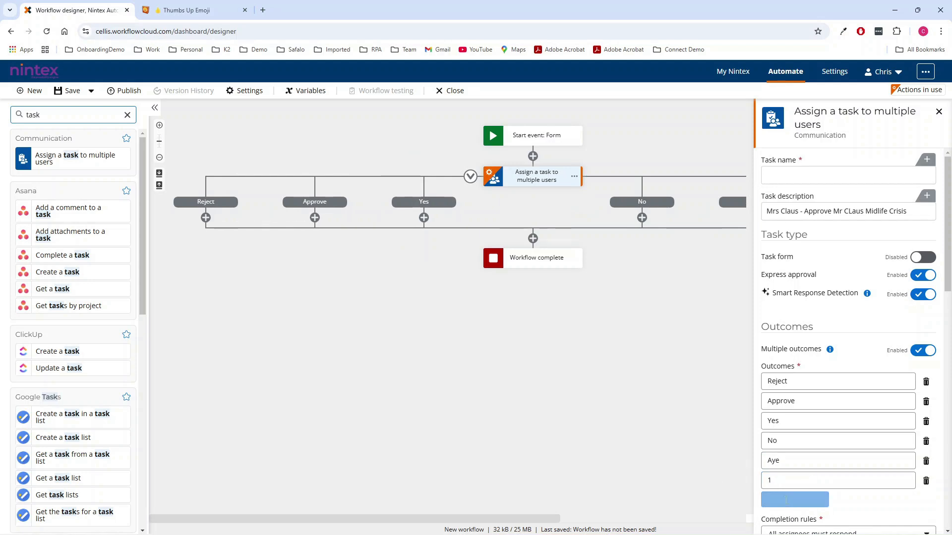
key("ctrl+a")
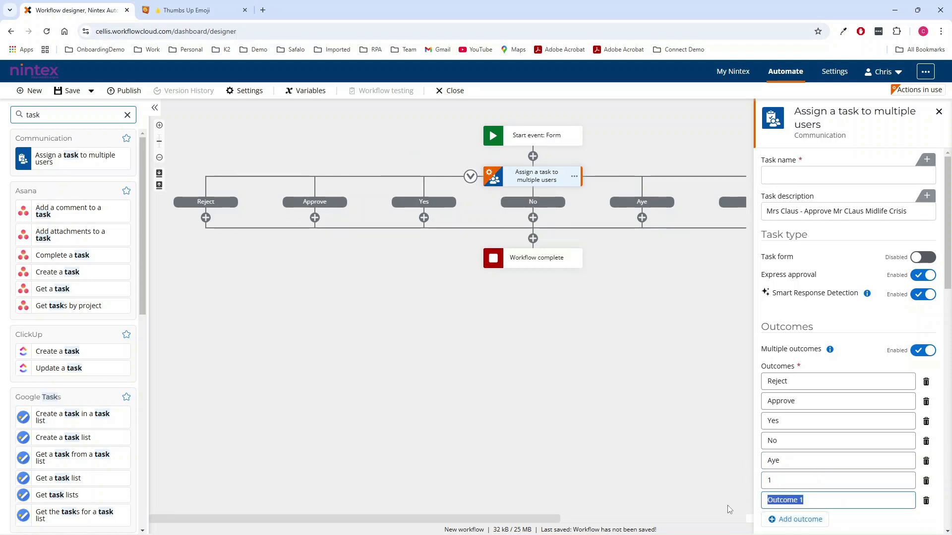
type("0")
Delete the outcomes Yes, 0, 1, Aye and No, keeping only Reject and Approve, and close the task's configuration
scroll(832, 516, "down", 1)
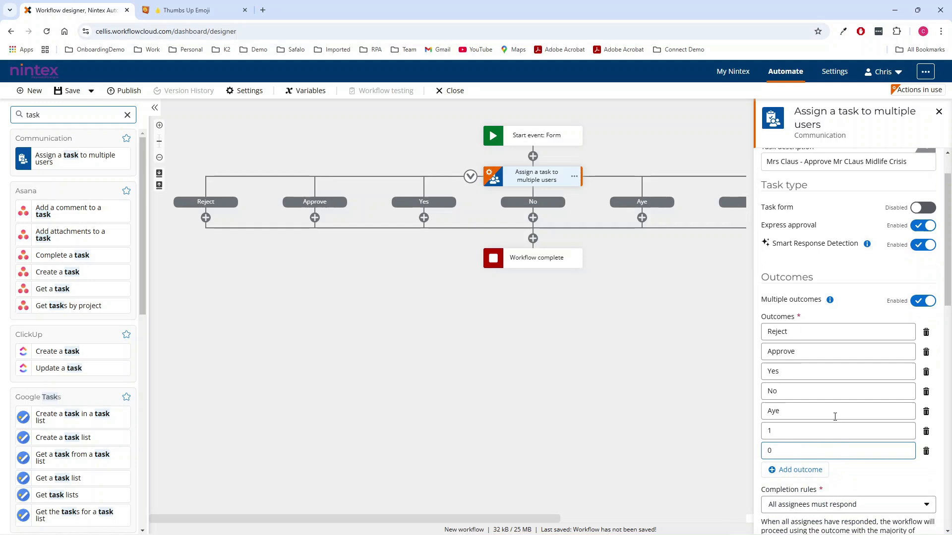
left_click(926, 371)
left_click(573, 372)
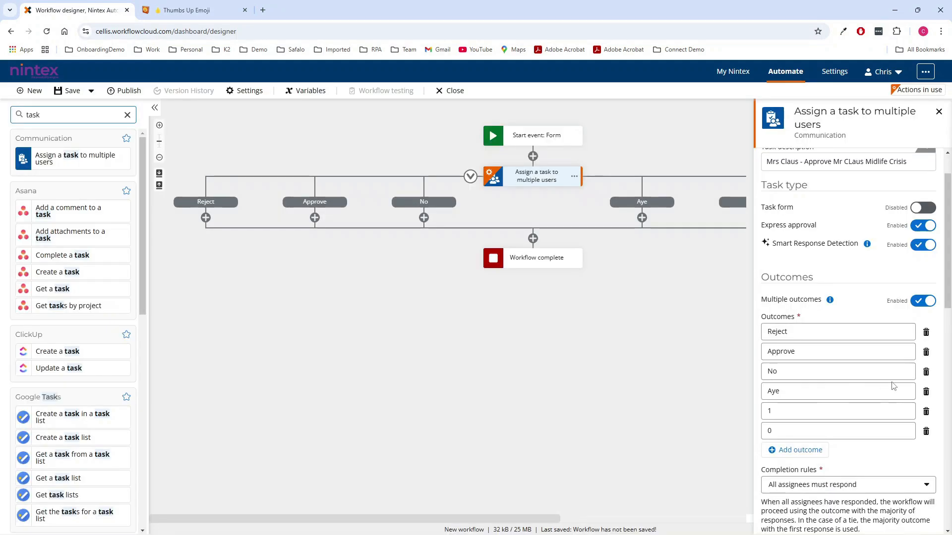
left_click(926, 431)
left_click(575, 373)
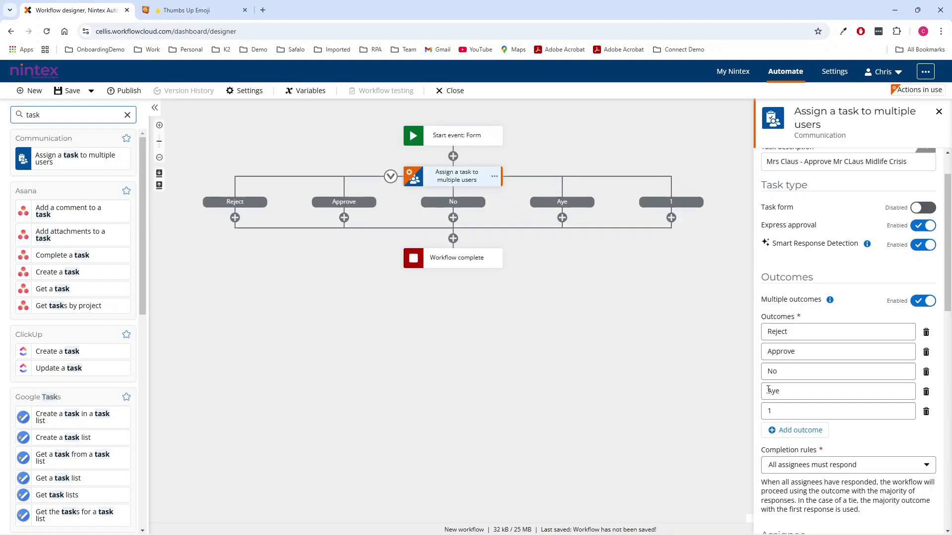
left_click(925, 411)
left_click(574, 372)
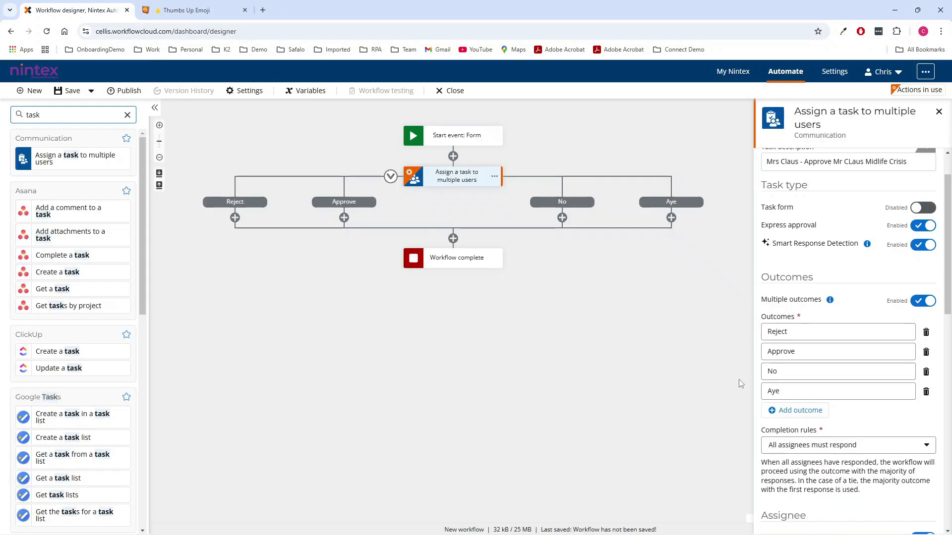
left_click(925, 392)
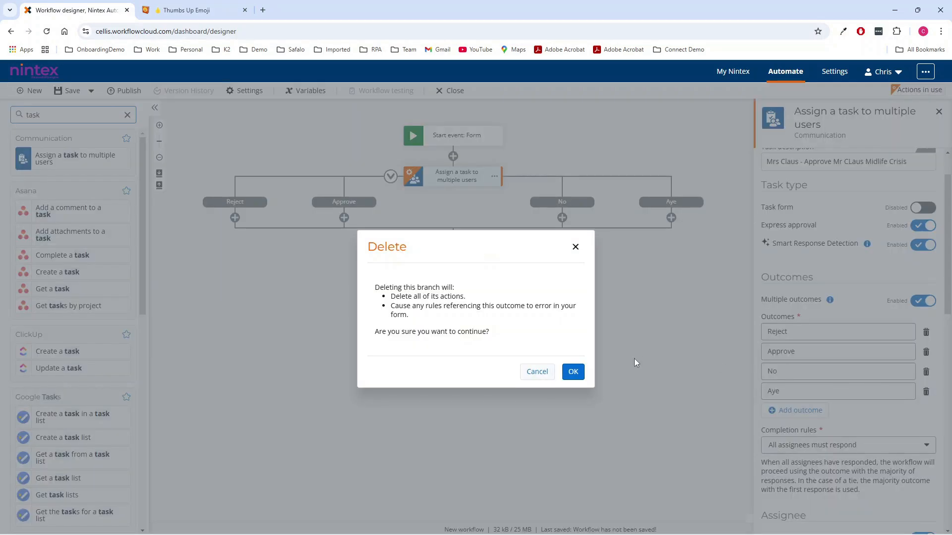
left_click(573, 371)
left_click(925, 372)
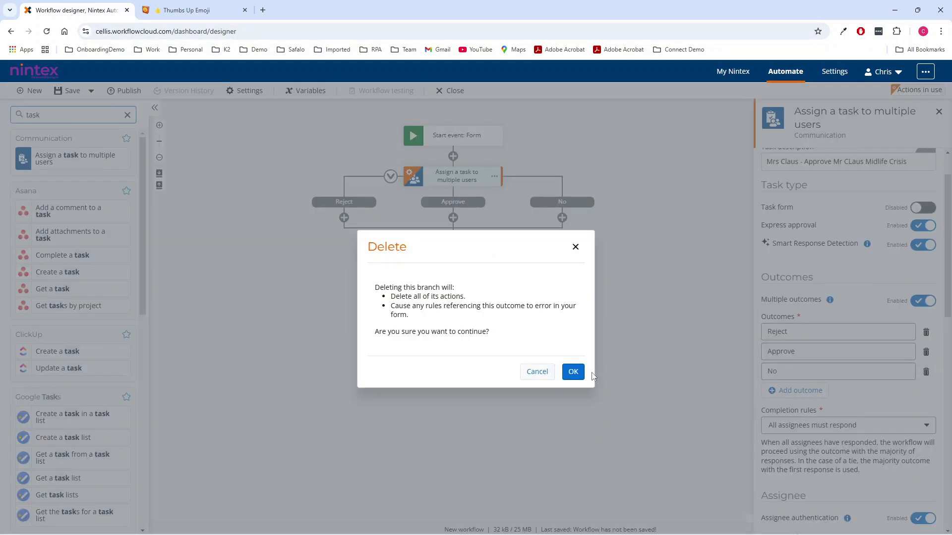
left_click(573, 372)
left_click(574, 252)
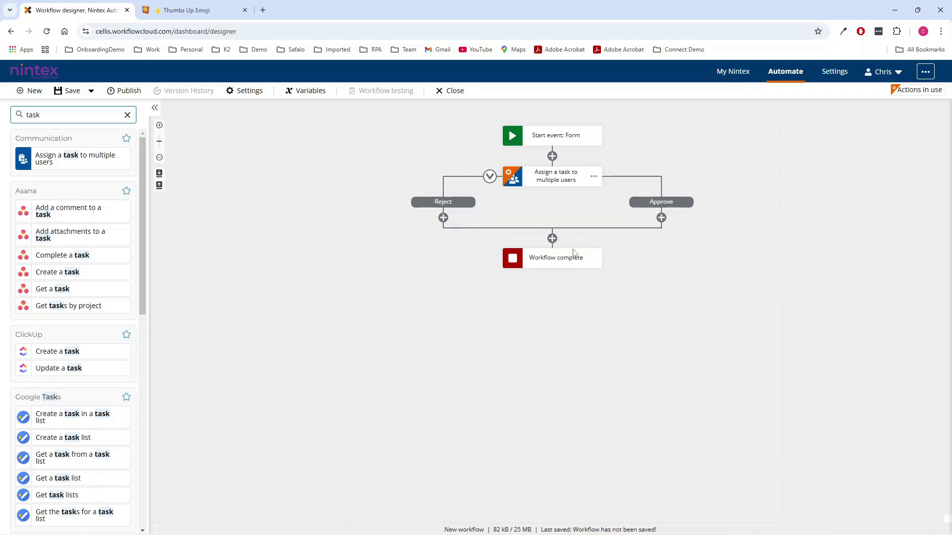
Reopen the task's configuration and copy the description "Mrs Claus - Approve Mr CLaus Midlife Crisis" into the task name
left_click(570, 179)
left_click(802, 182)
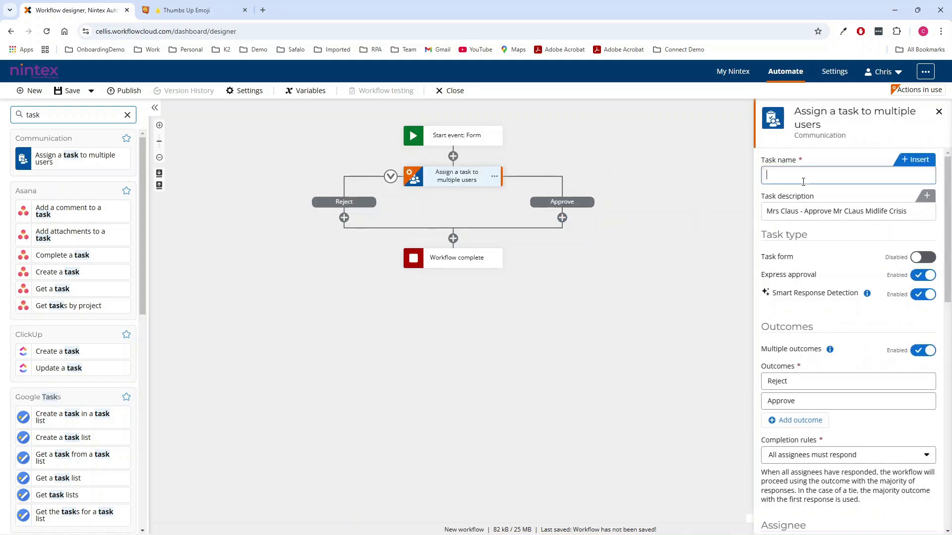
triple_click(774, 210)
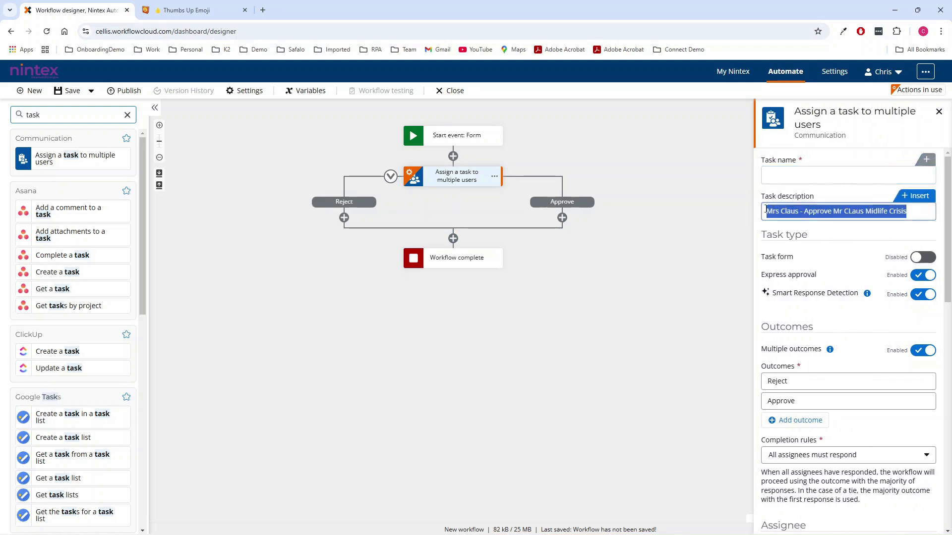
key("ctrl+c")
left_click(793, 174)
key("ctrl+v")
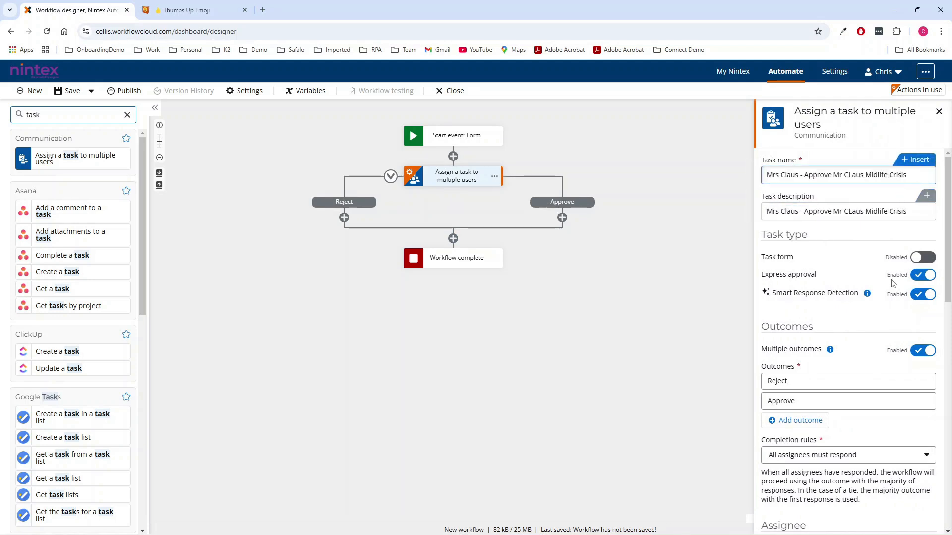
Search for the assignee by first name and add the matching Nintex user to the task's assignees
scroll(798, 290, "down", 2)
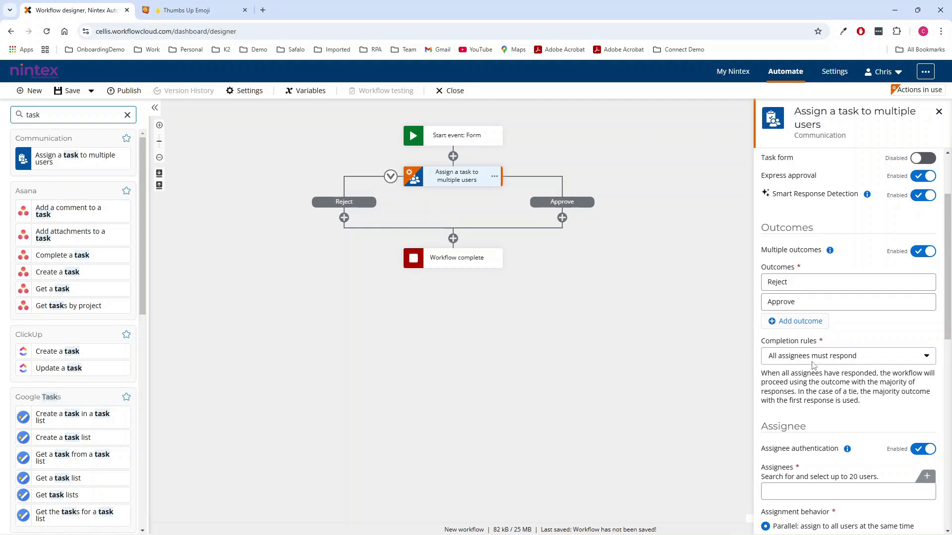
scroll(837, 344, "down", 3)
left_click(837, 344)
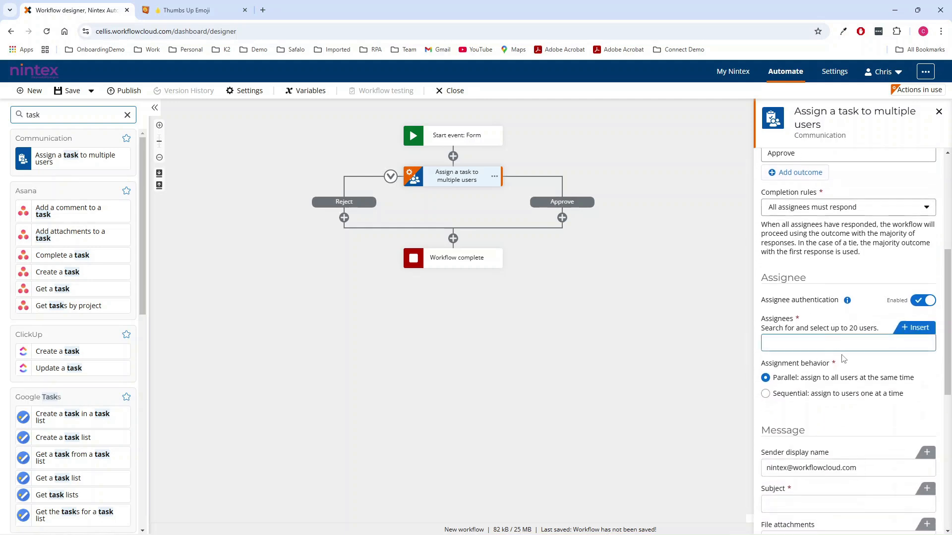
type("chris")
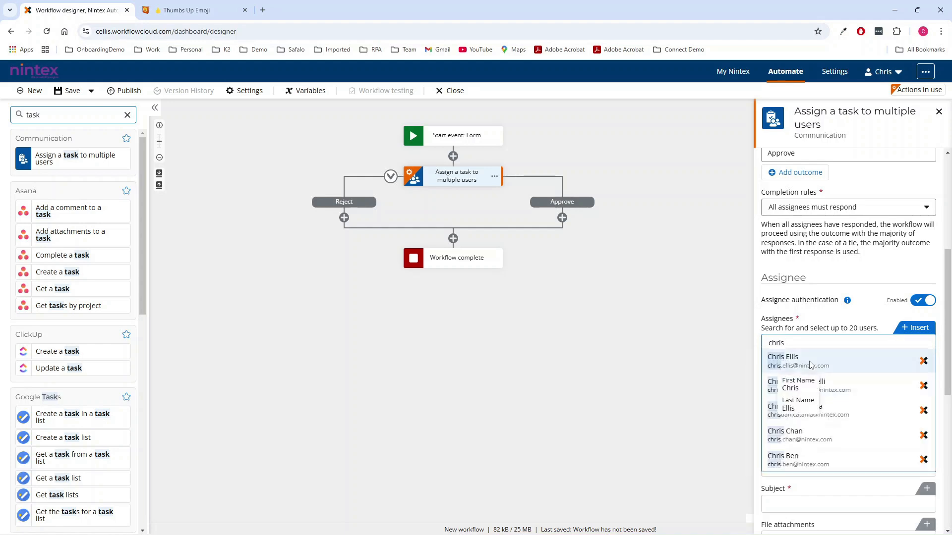
left_click(813, 366)
Set the task message's sender display name to "Sleigh Dealership"
scroll(793, 317, "down", 3)
scroll(807, 337, "down", 1)
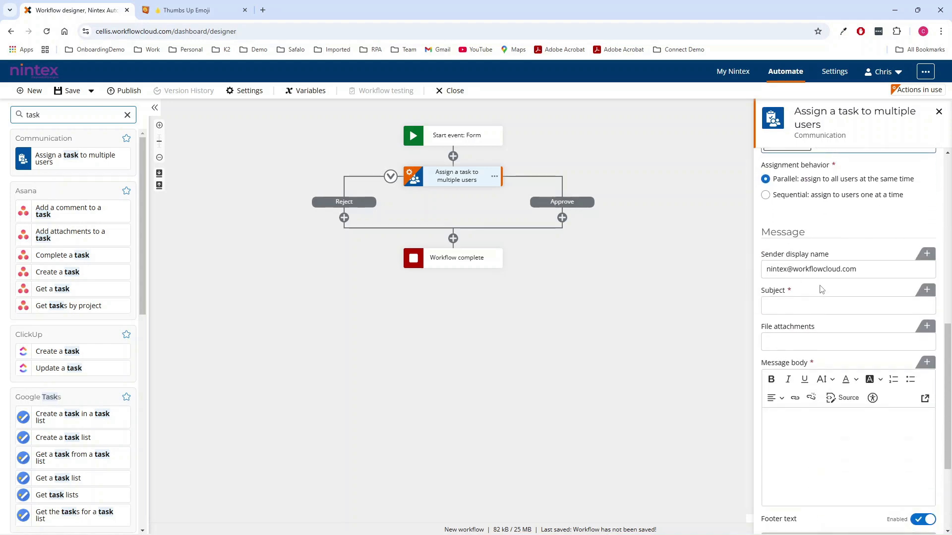
left_click_drag(878, 270, 775, 300)
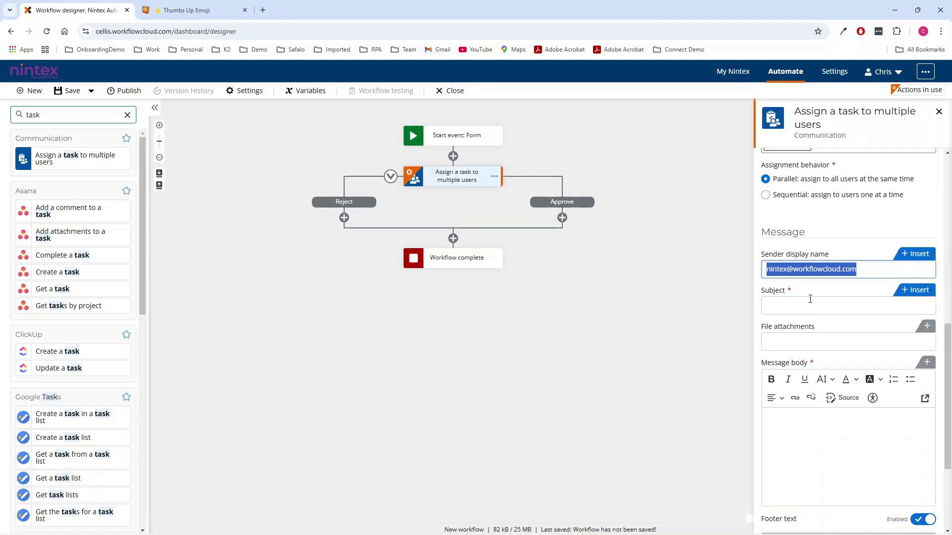
type("Car Delar")
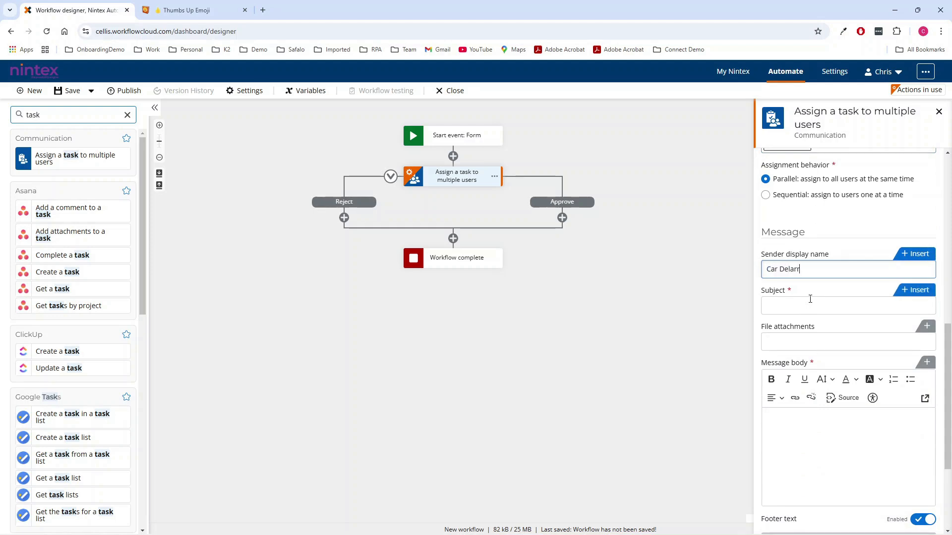
type("Sleigh Deale")
Copy the task name "Mrs Claus - Approve Mr CLaus Midlife Crisis" into the message subject
left_click(809, 299)
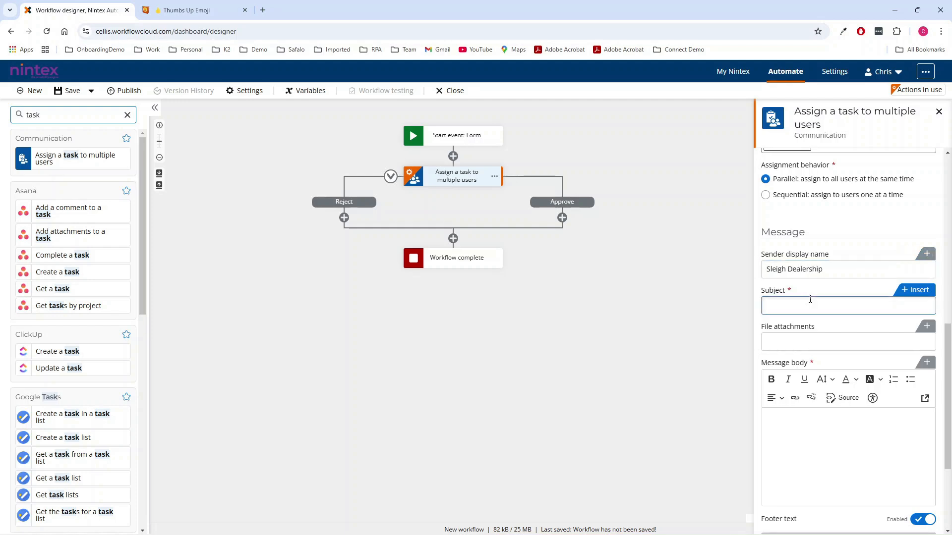
scroll(843, 214, "up", 10)
left_click_drag(906, 175, 693, 196)
scroll(822, 347, "down", 5)
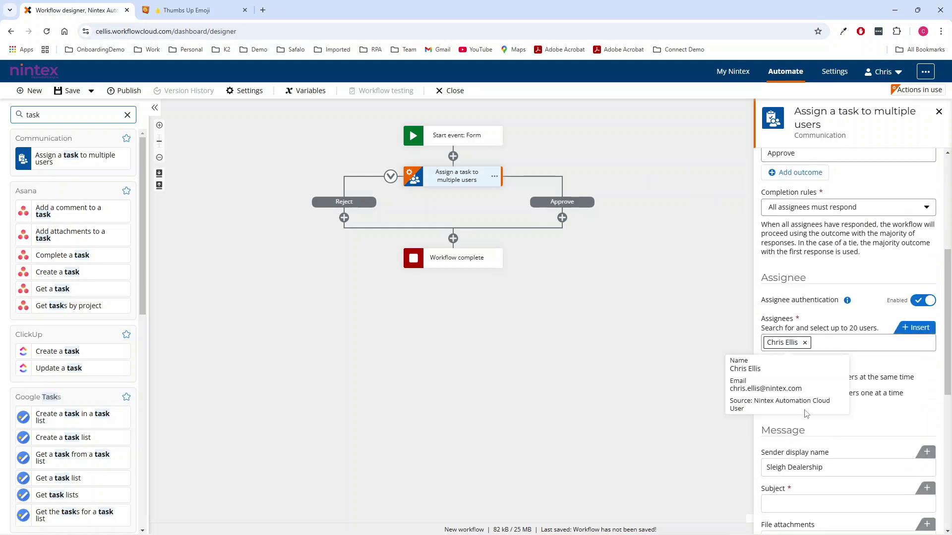
left_click(822, 502)
key("ctrl+v")
Write the message body "Dear Mrs C," followed by "The man in the red suit is about to purchase a new sleigh, do you approve."
scroll(837, 416, "down", 5)
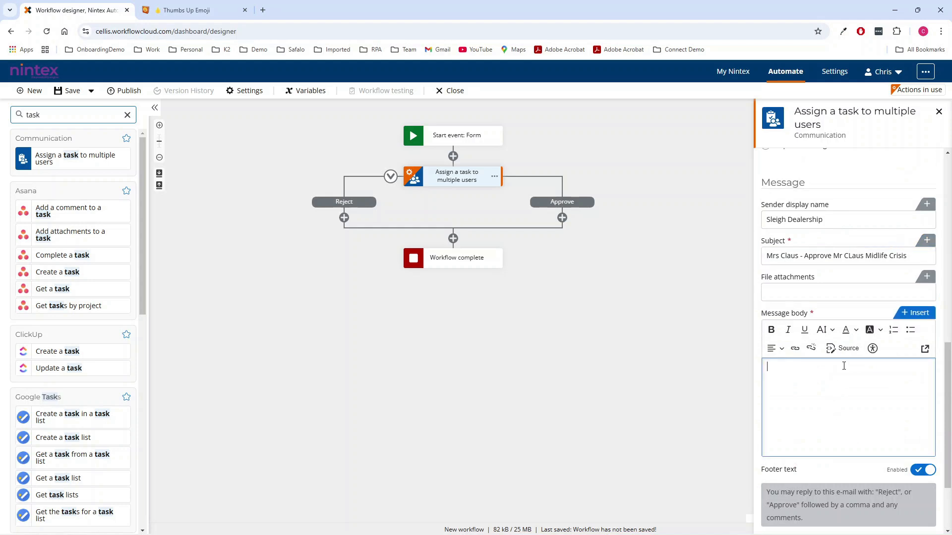
left_click(915, 314)
left_click(827, 379)
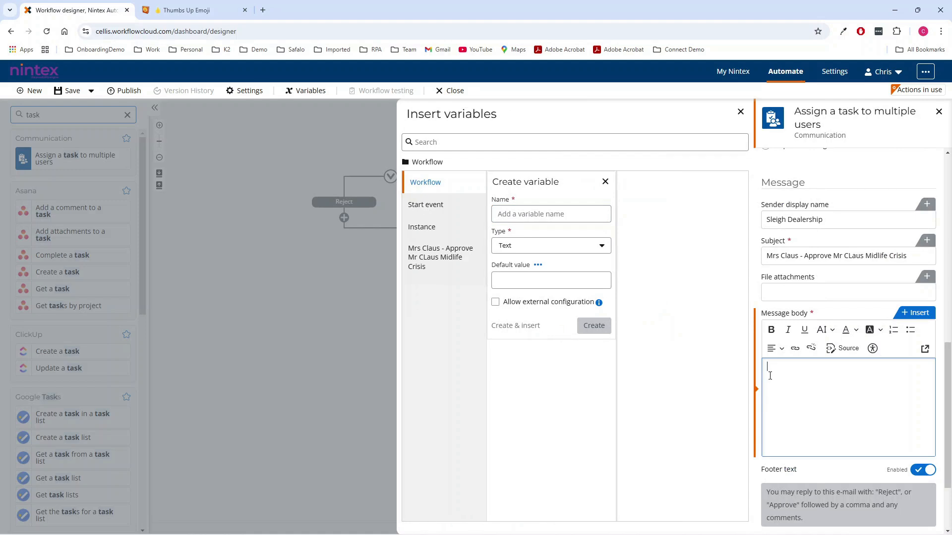
type("Dear Mrs C,")
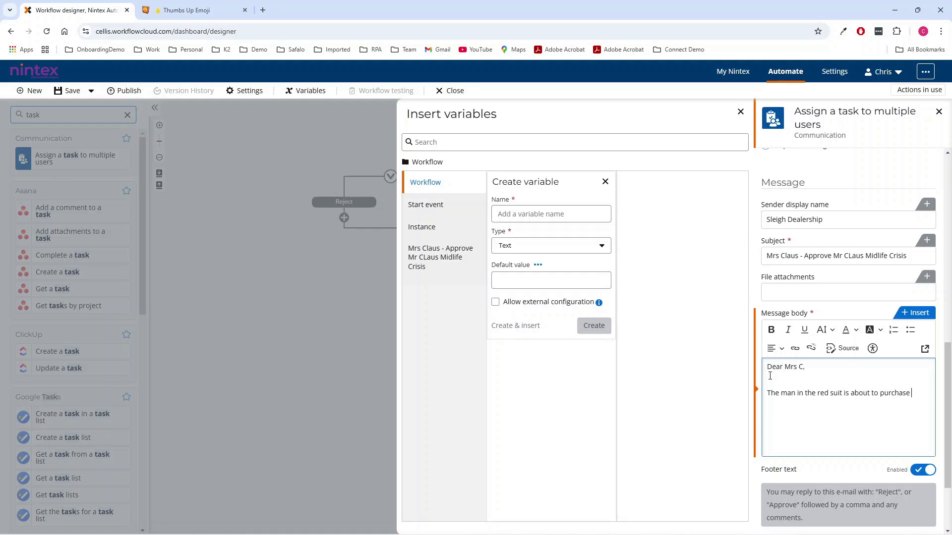
type("w sleigh, do you approve.")
Insert the start event's form variables Vehicle Make and Vehicle Model below the text in the message body
left_click(422, 205)
left_click(585, 183)
mouse_move(705, 188)
left_click(707, 183)
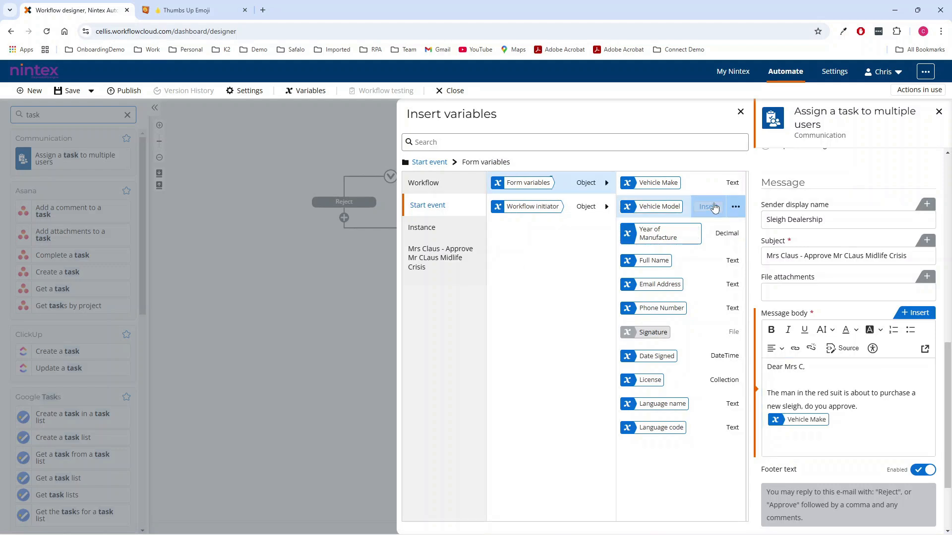
left_click(708, 206)
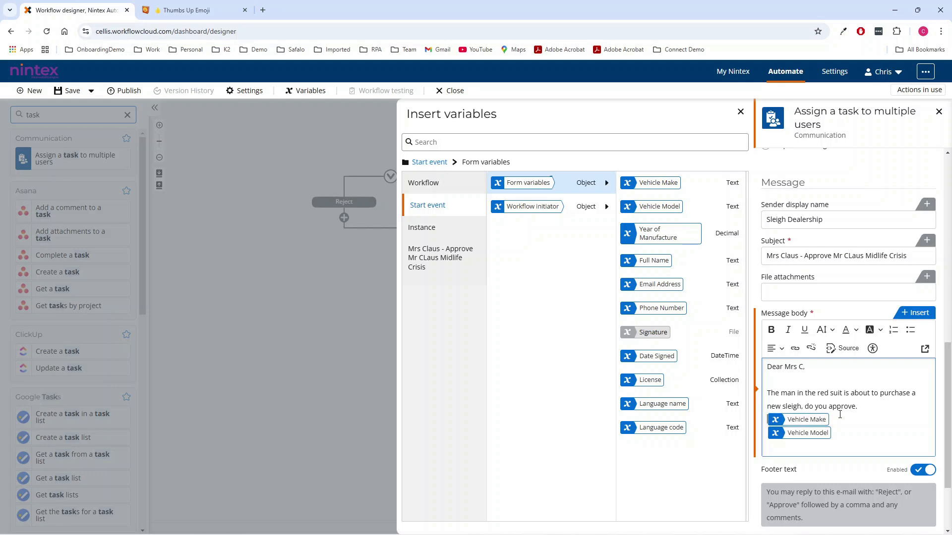
Label the two vehicle variables "Make:" and "Model:" in the message body, and close the task's configuration
type("Make:")
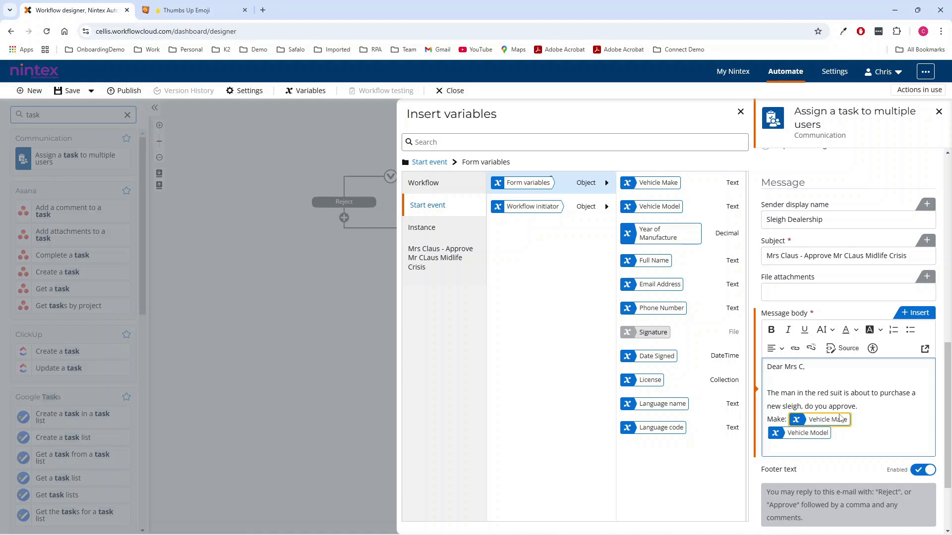
type("Model:")
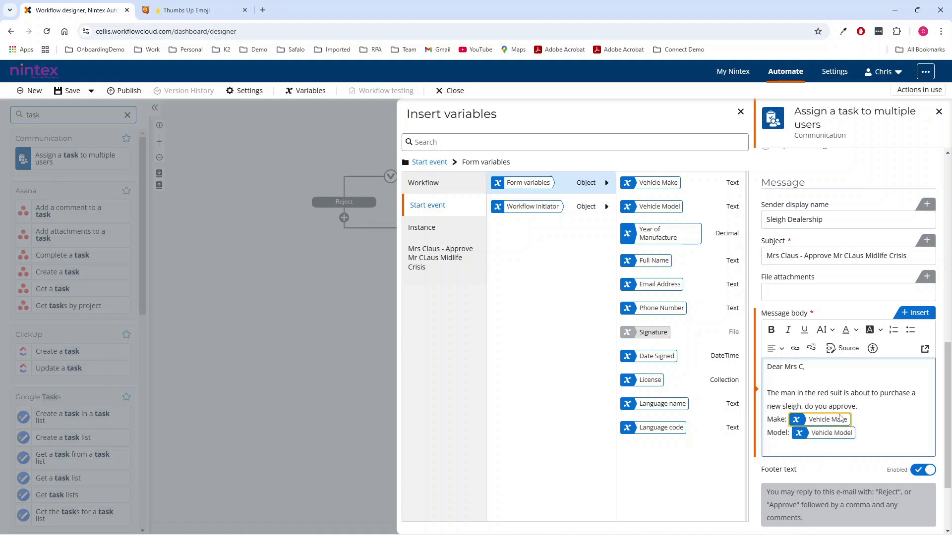
left_click(740, 112)
left_click(613, 366)
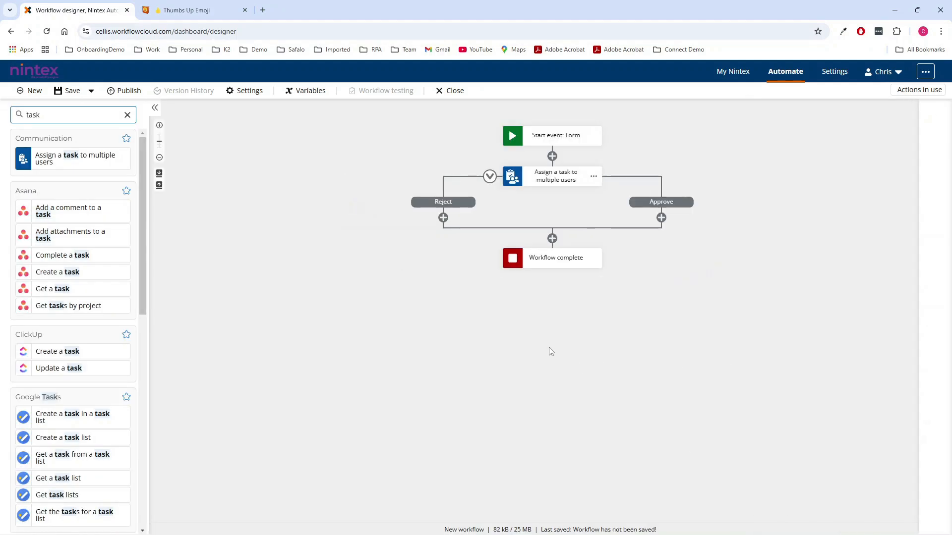
Search the actions for "email" and add the Communication "Send an email" action to the Reject branch
left_click(127, 115)
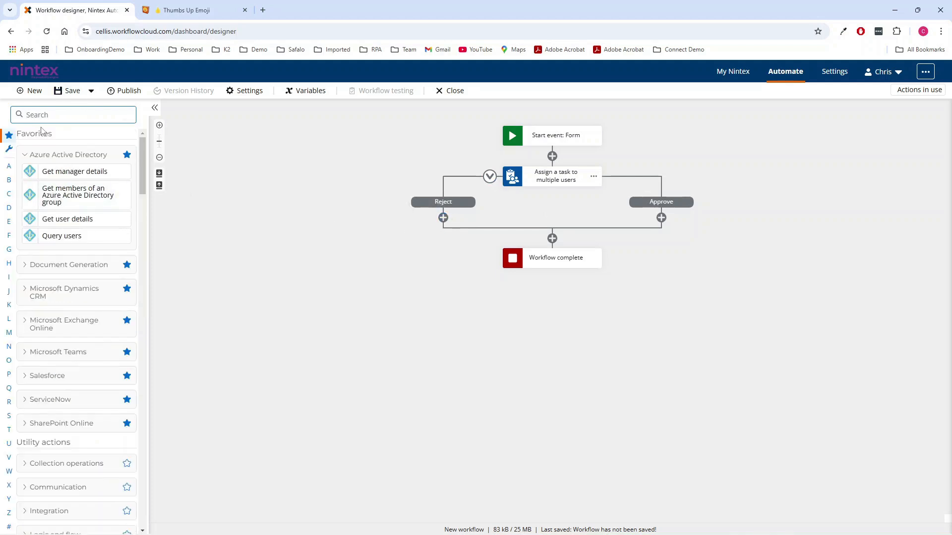
type("email")
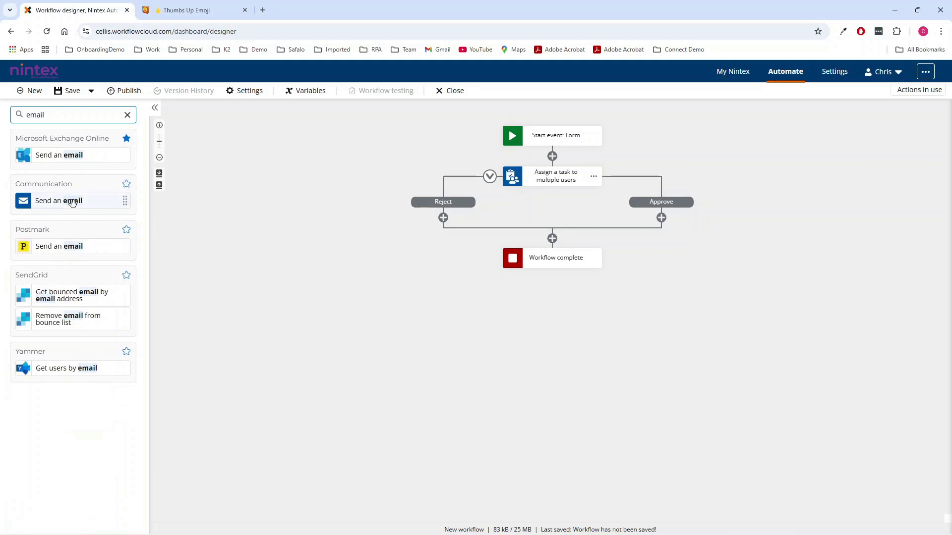
left_click_drag(92, 202, 430, 217)
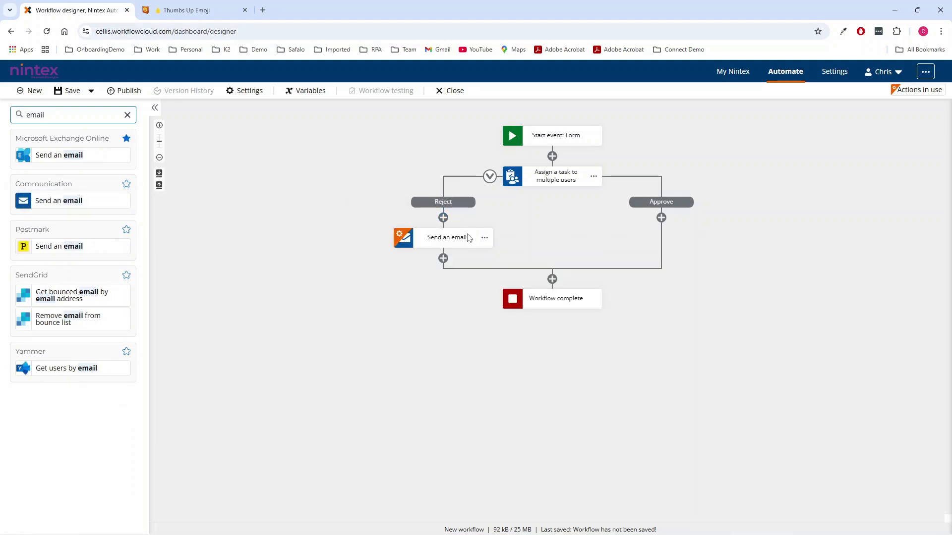
Delete the "Send an email" action from the Reject branch
left_click(484, 237)
left_click(520, 346)
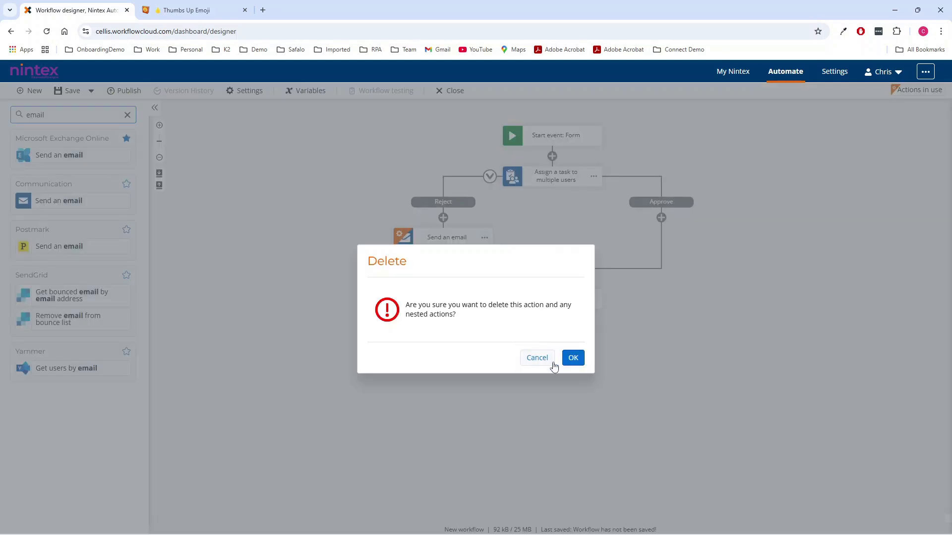
left_click(571, 358)
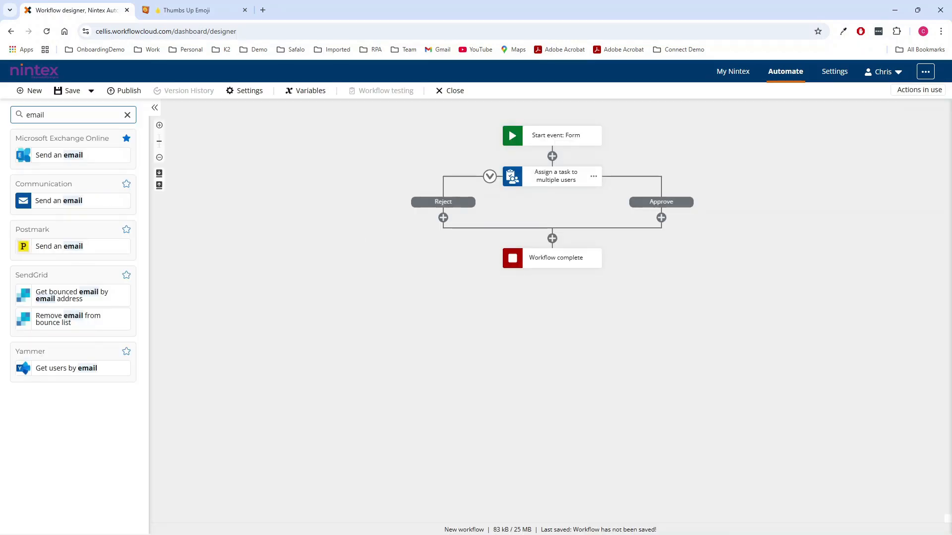
Publish the workflow under the name "Santas Sleigh Consent Form" for production use, and continue designing it
left_click(120, 91)
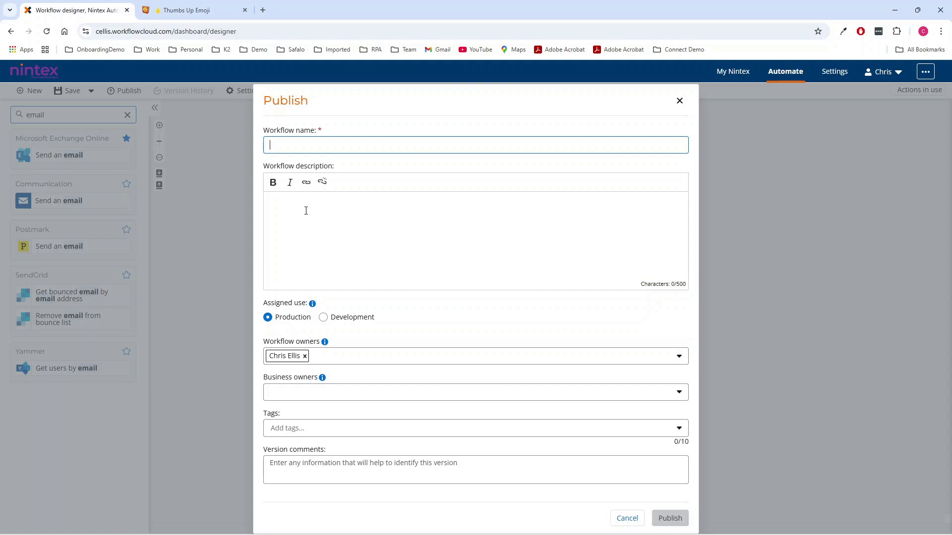
type("Santas Sleigh Con")
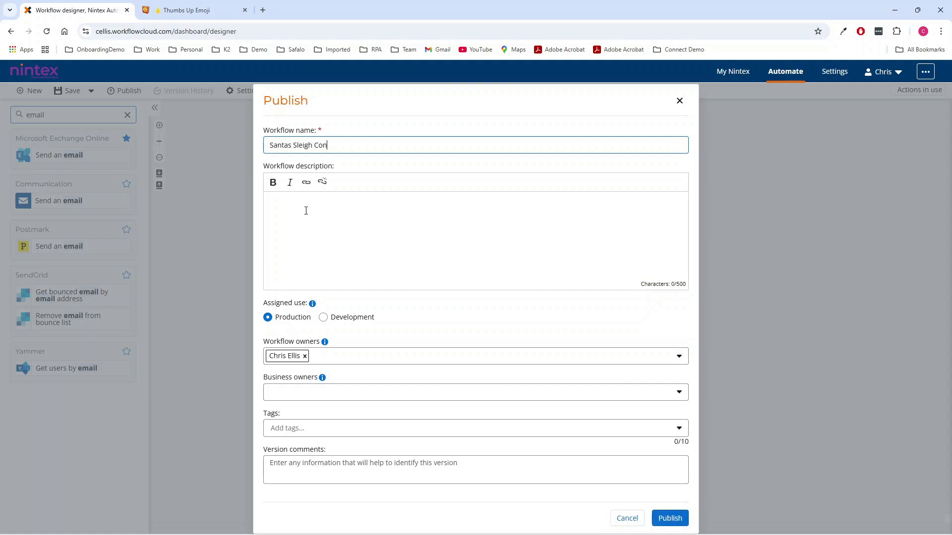
type("sent Form")
left_click(669, 517)
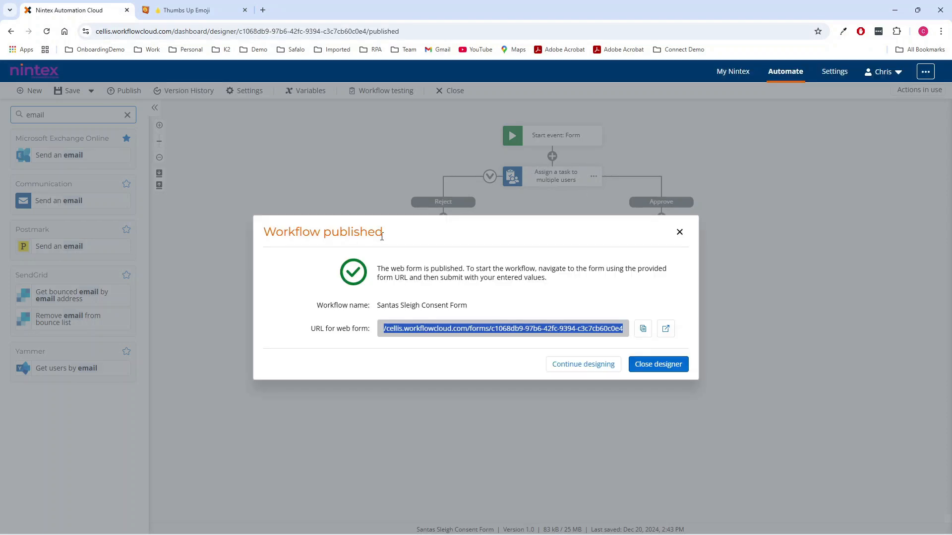
left_click(598, 371)
Enable the task form on the "Assign a task to multiple users" action and turn on the Save button in its form design
left_click(565, 178)
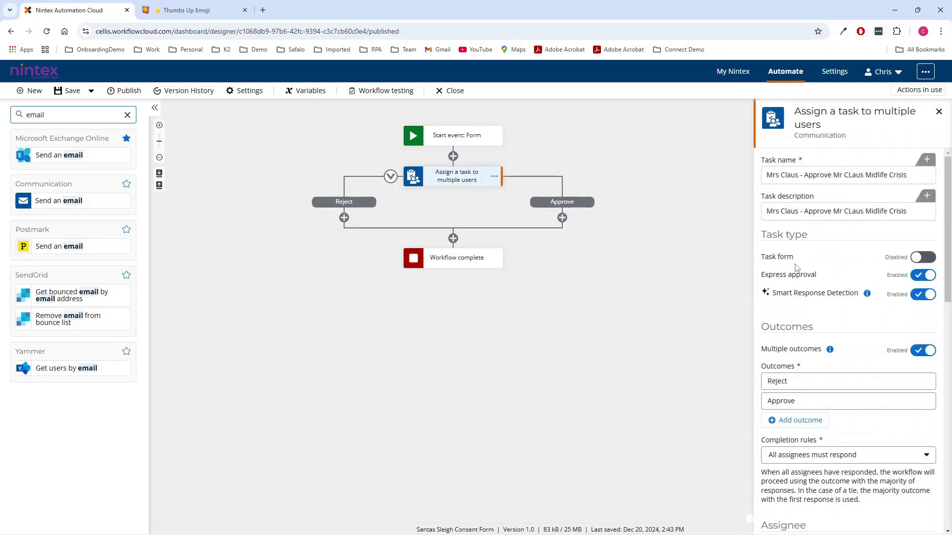
left_click(921, 257)
left_click(903, 282)
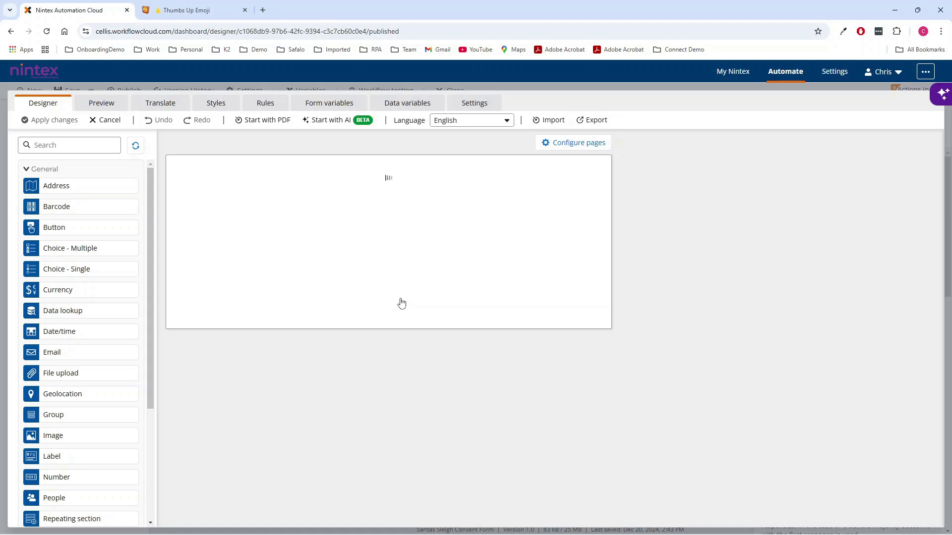
left_click(439, 241)
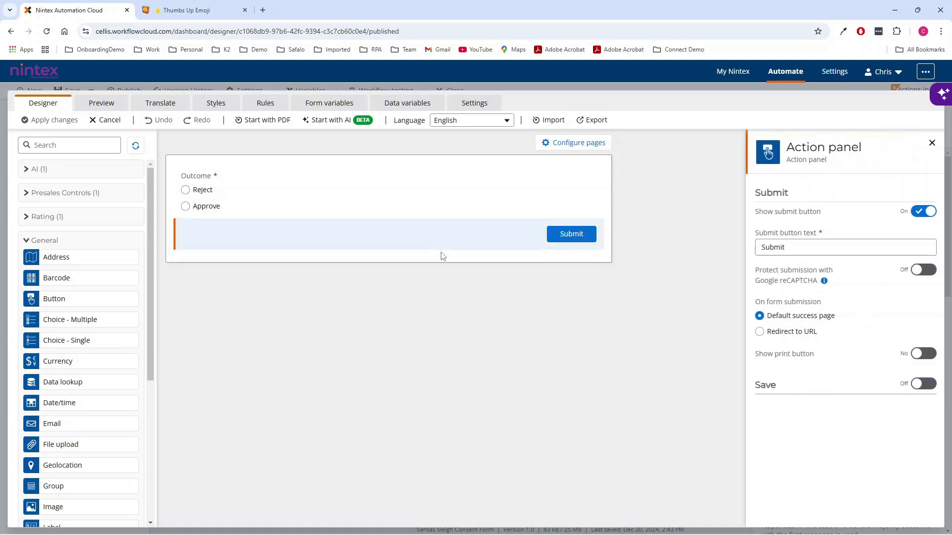
left_click(930, 390)
left_click(898, 418)
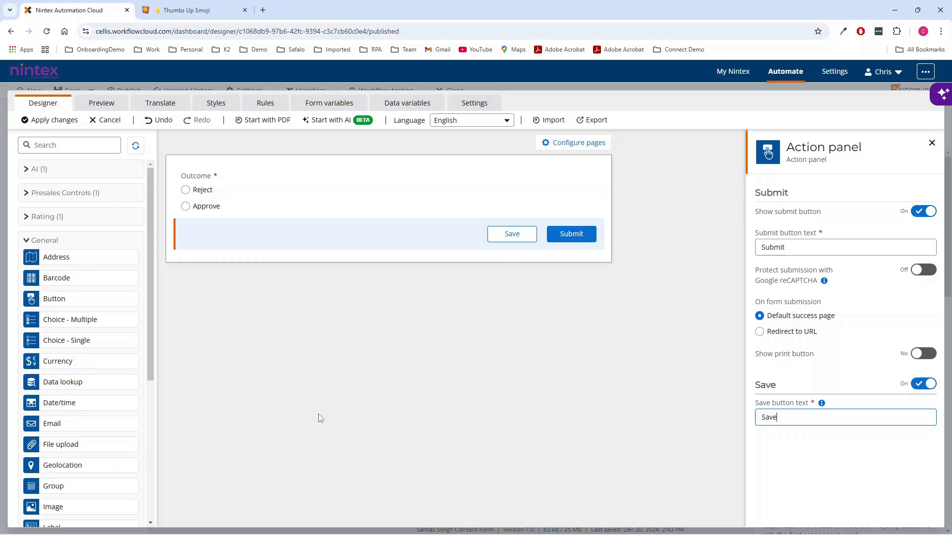
Discard the task form's design changes, disable the task form again, and close the task's configuration
left_click(111, 120)
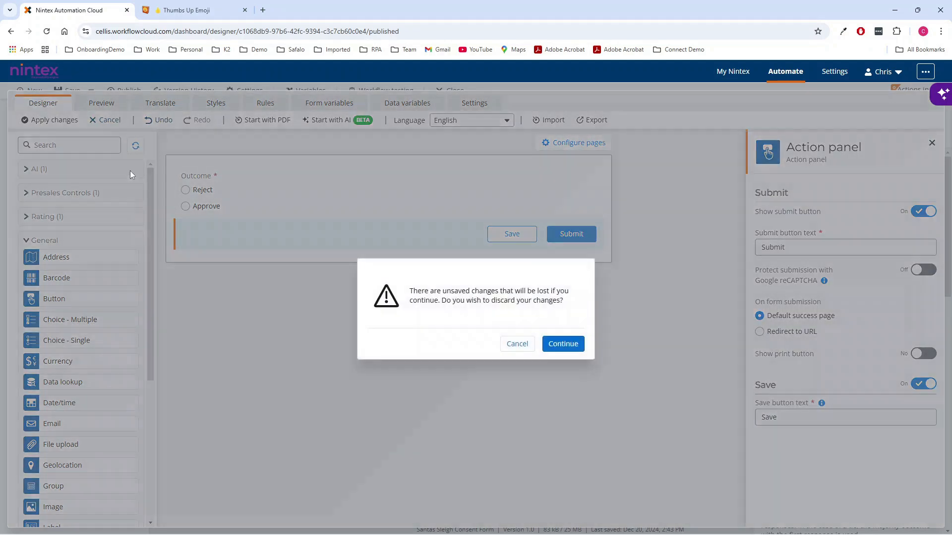
left_click(551, 342)
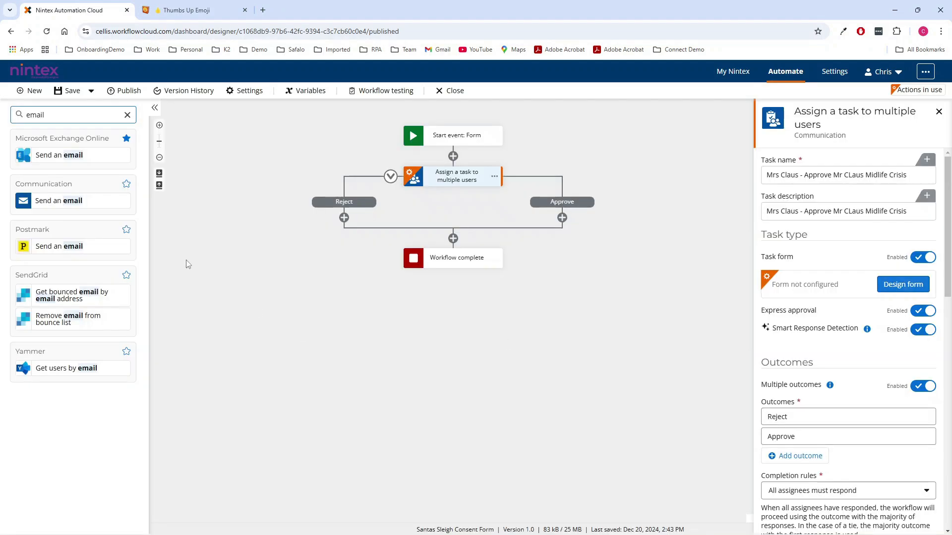
double_click(451, 179)
left_click(914, 259)
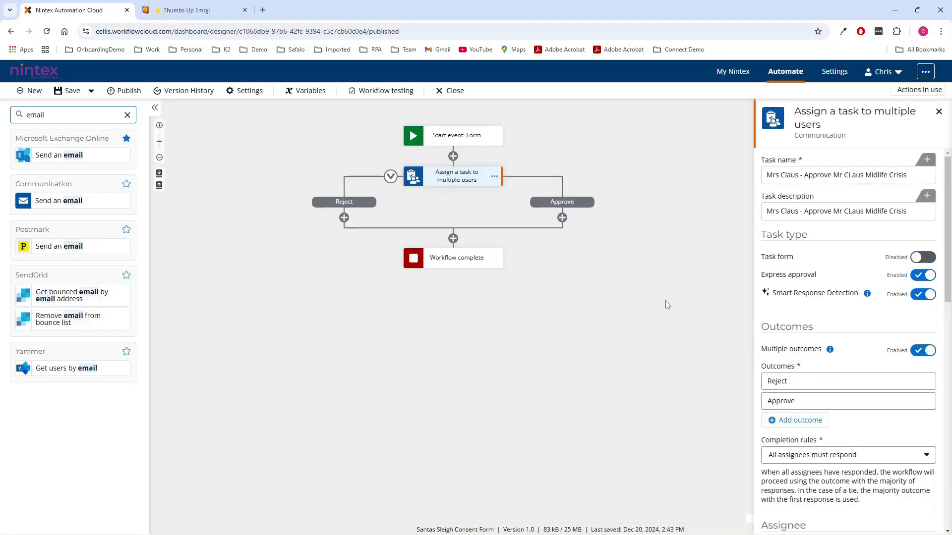
left_click(639, 299)
Search the workflow actions for "sharepoint" and "Azure SQL" to review the available connectors, and clear the search
left_click_drag(71, 118, 8, 116)
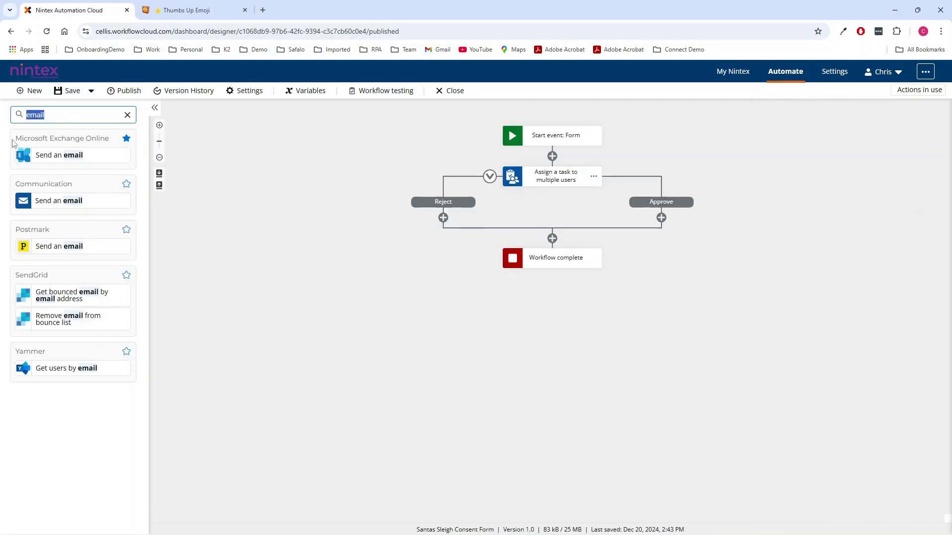
type("sharepoint")
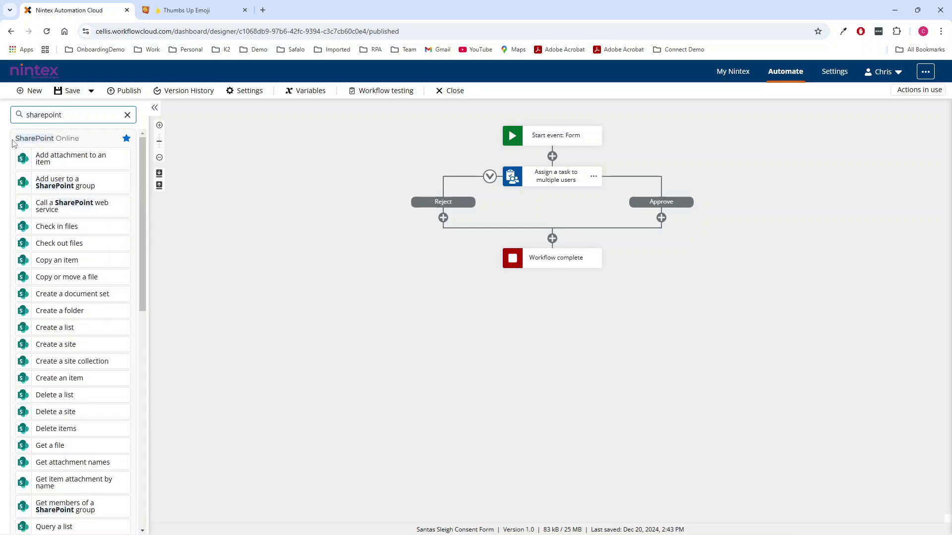
scroll(70, 280, "down", 10)
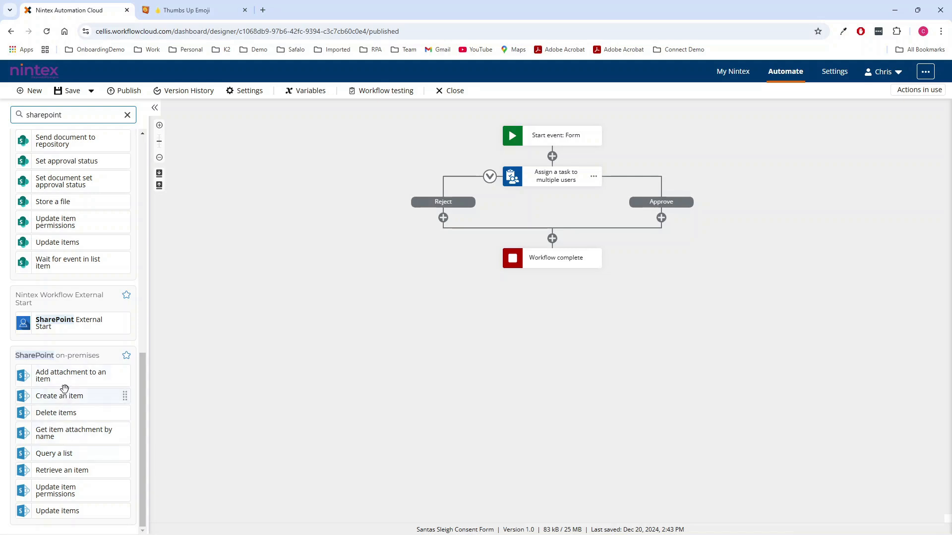
double_click(58, 115)
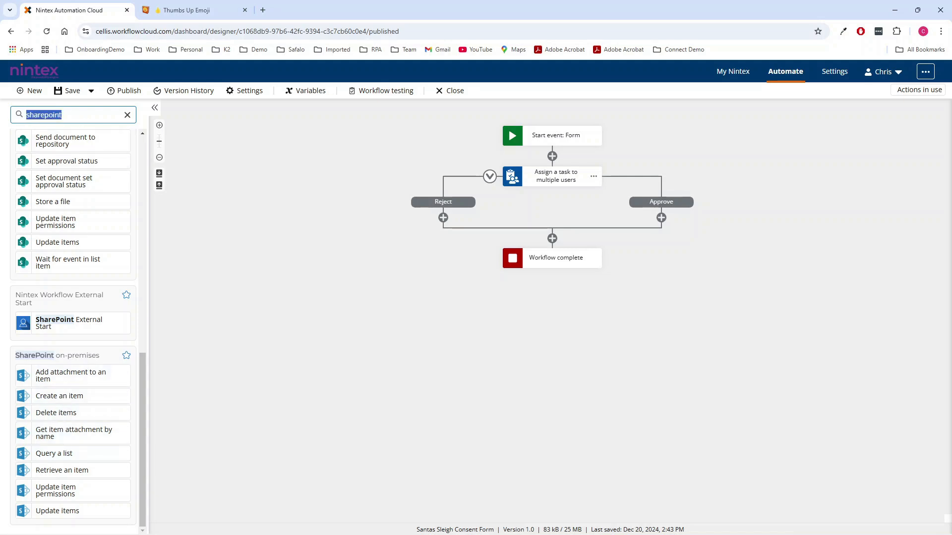
type("Azure SQL")
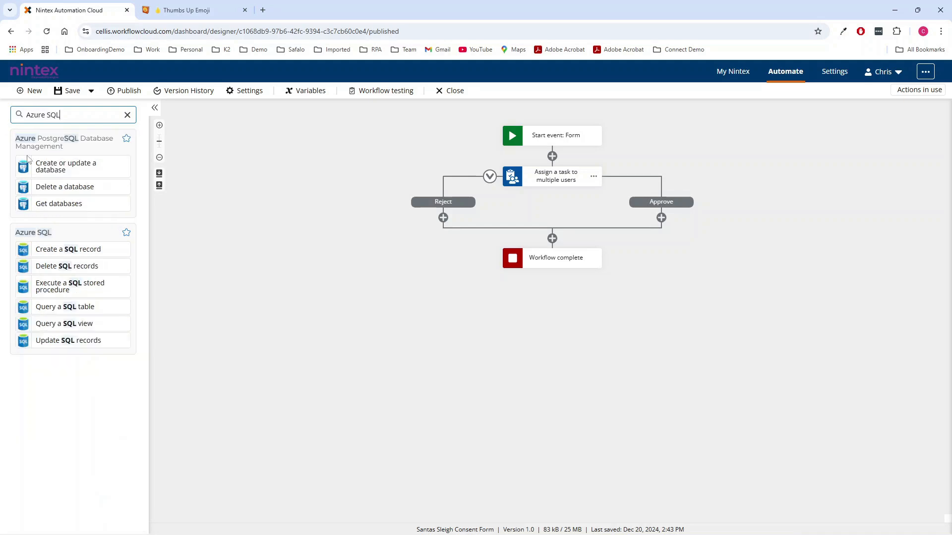
left_click_drag(69, 307, 71, 310)
left_click(128, 115)
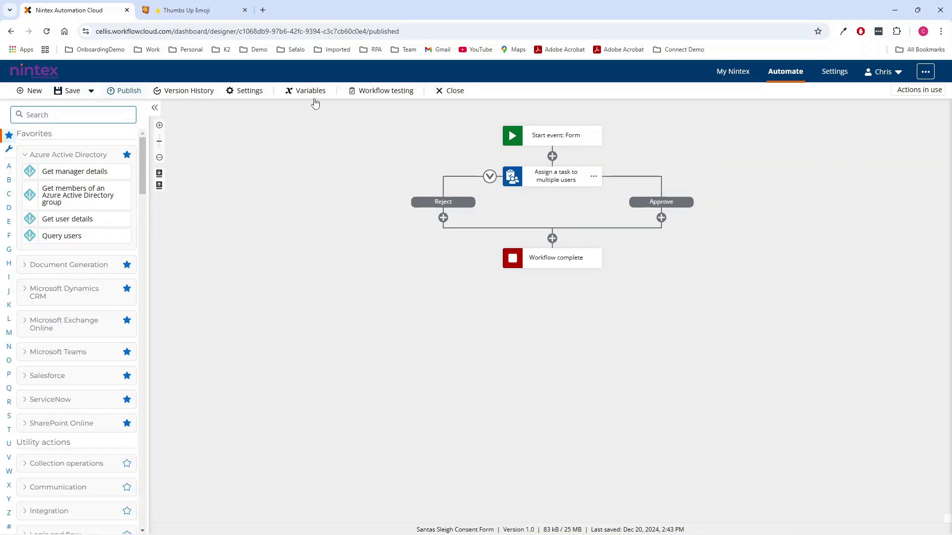
Close the workflow designer and open the public web form of the Santas Sleigh Consent Form workflow
left_click(446, 91)
left_click(569, 342)
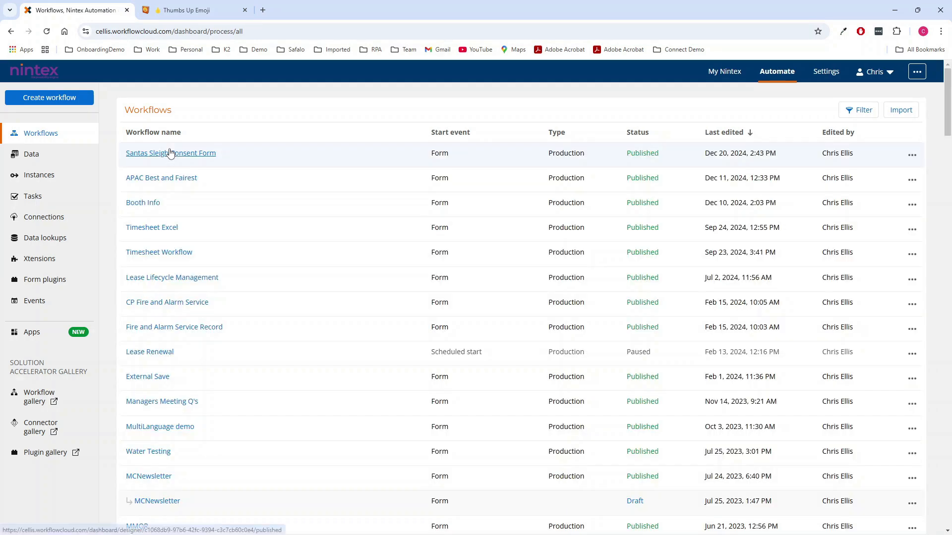
left_click(912, 156)
left_click(880, 177)
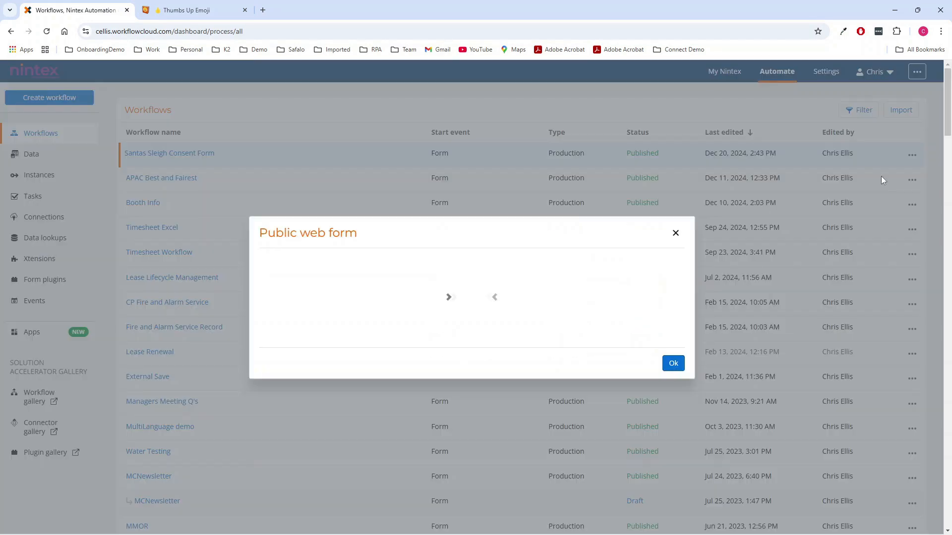
left_click(673, 305)
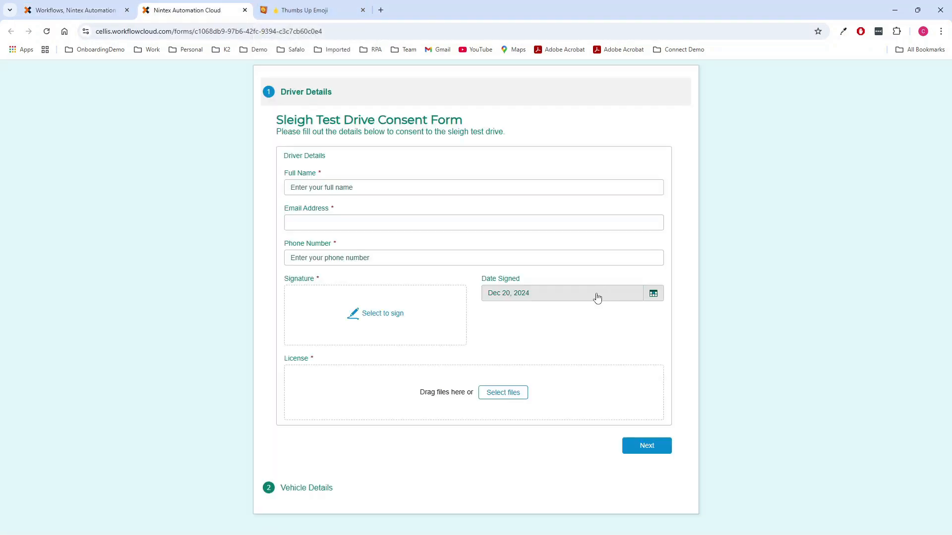
Fill in the driver's full name, email address and phone number in the Driver Details section
left_click(351, 187)
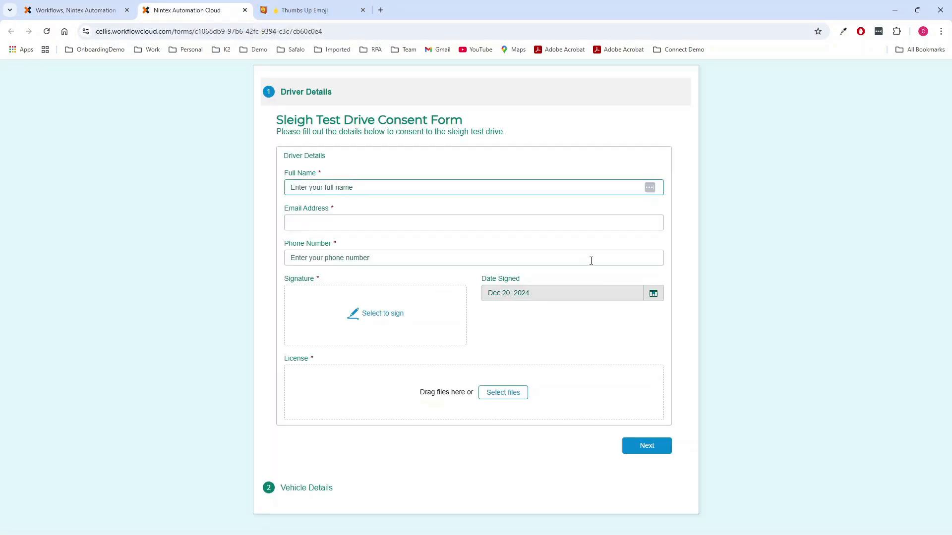
type("Kris Kringle")
left_click(554, 223)
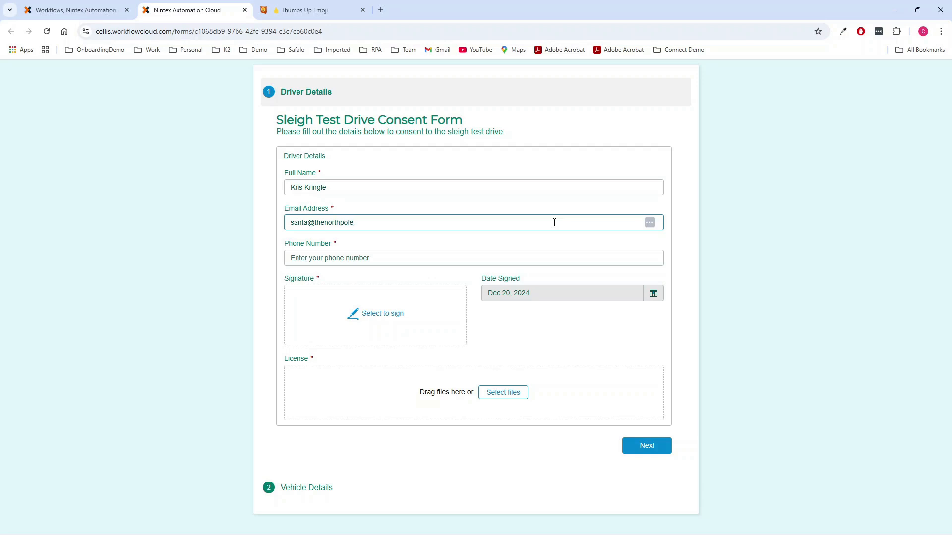
left_click(553, 258)
type("123456")
Sign the consent form by drawing the initials "SC" in the Signature field
left_click(381, 315)
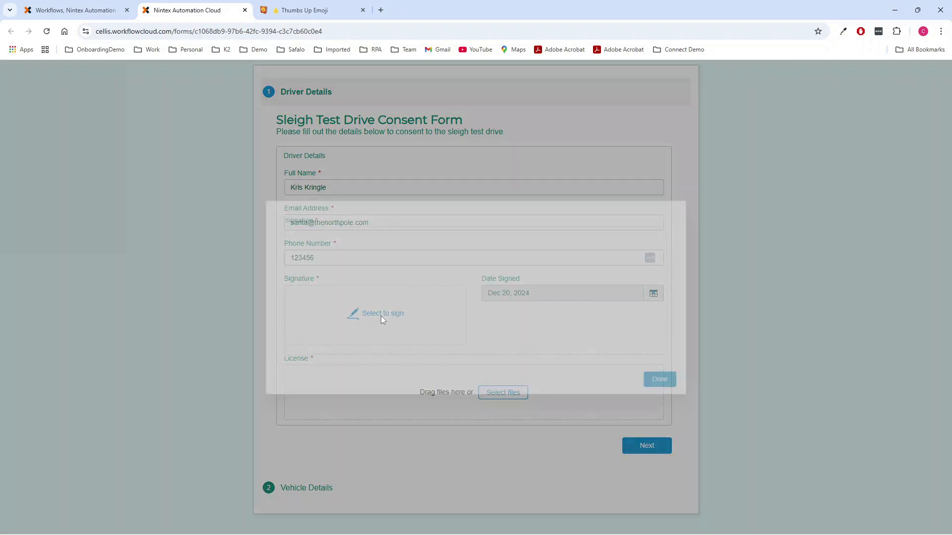
mouse_move(391, 252)
left_mouse_down()
mouse_move(388, 299)
mouse_move(328, 323)
left_mouse_up()
left_click_drag(505, 247, 505, 295)
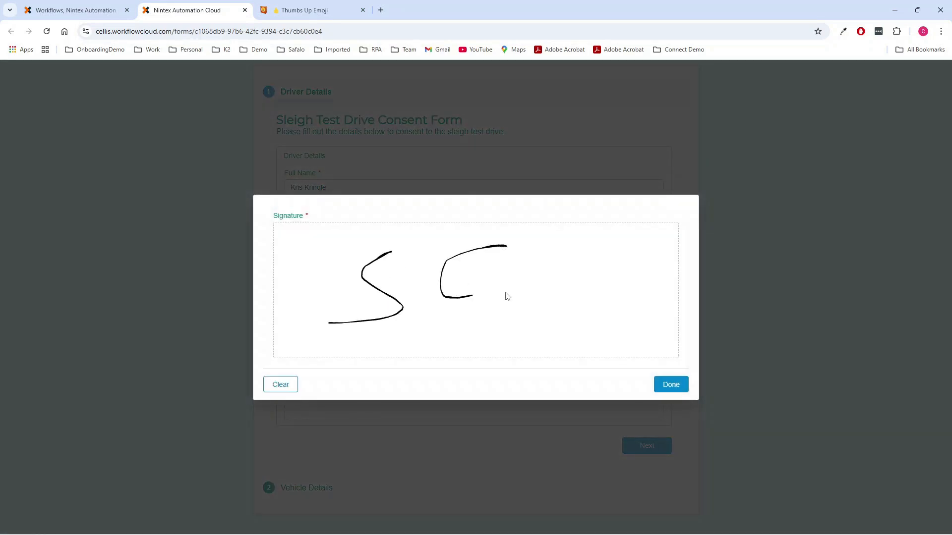
left_click(671, 384)
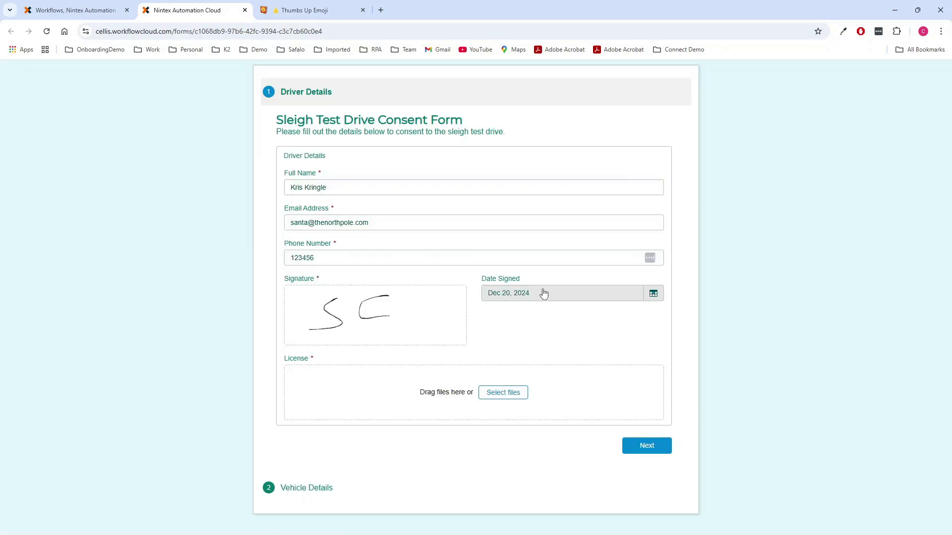
Attach images.jpg as the driver's license and continue to the Vehicle Details page
left_click(514, 390)
left_click(494, 401)
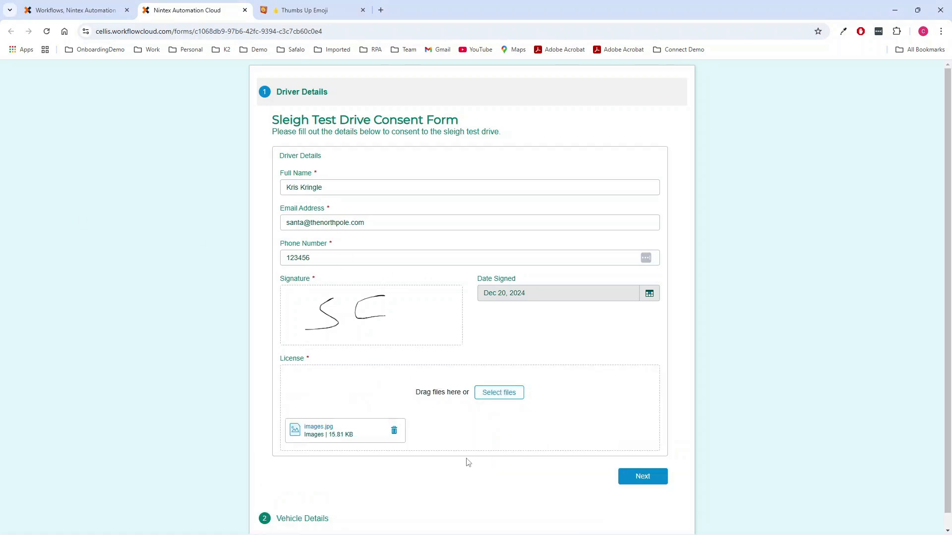
left_click(658, 481)
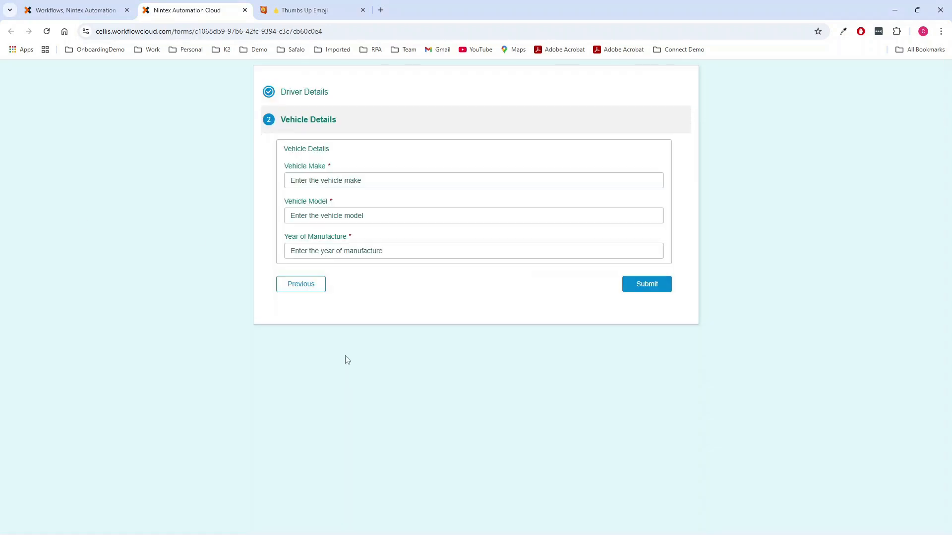
Fill in the vehicle make "Sleighrarri", model "S1" and year of manufacture 2024, and submit the form
left_click(354, 188)
type("Sleigh")
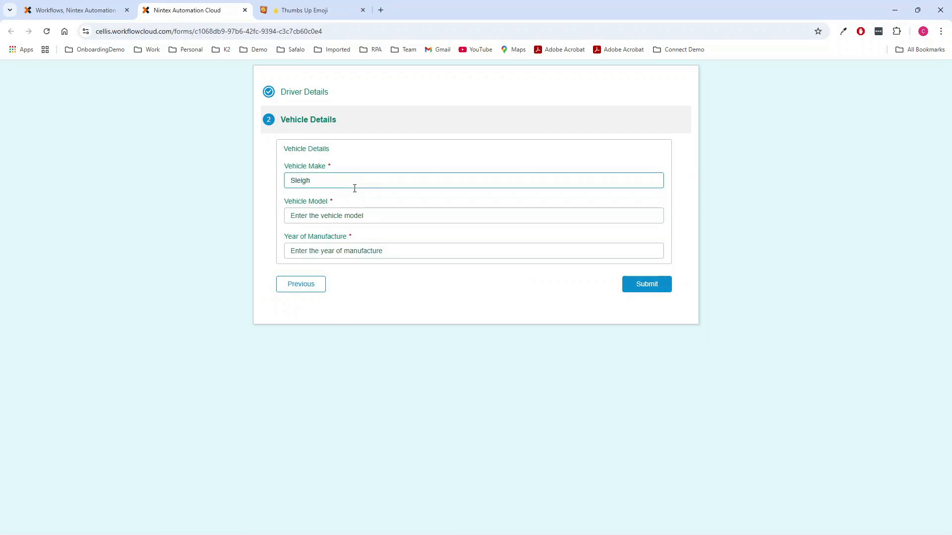
type("rarri")
key("Tab")
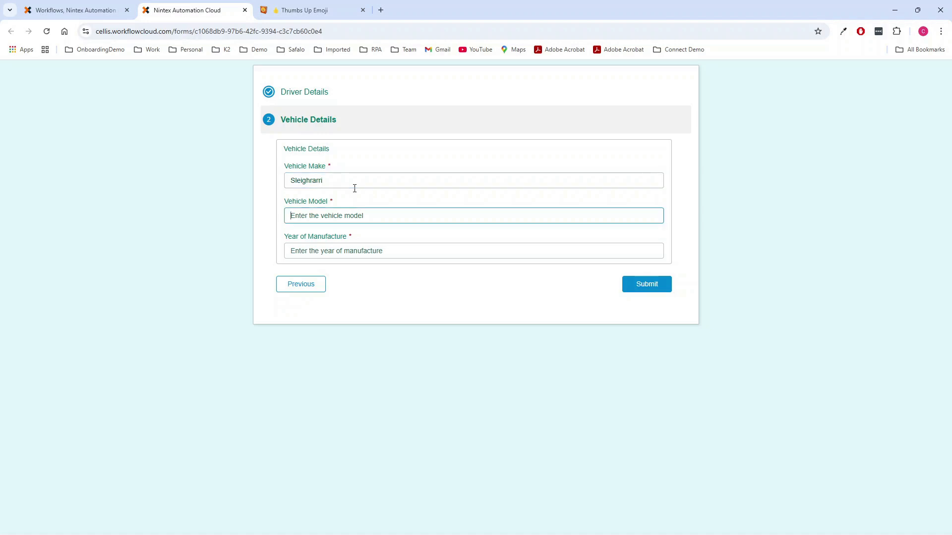
type("S1")
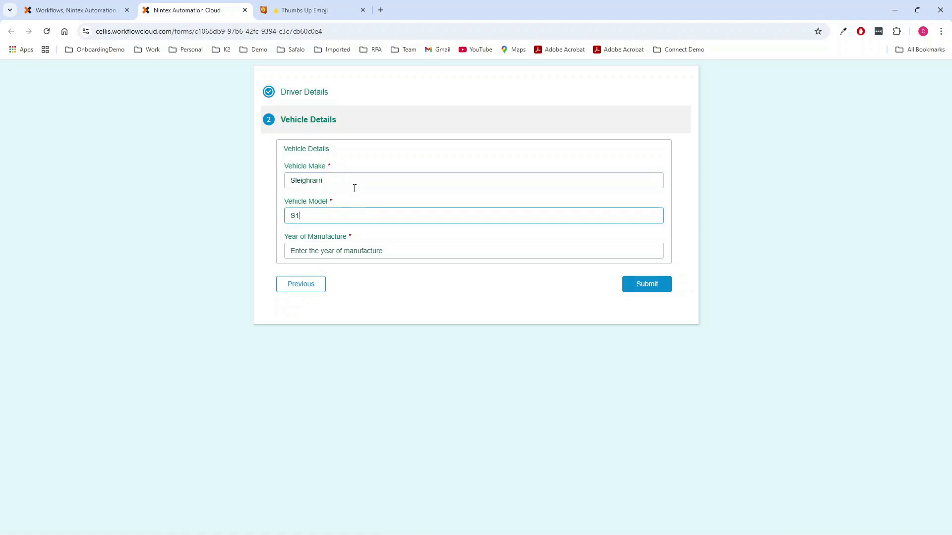
key("Tab")
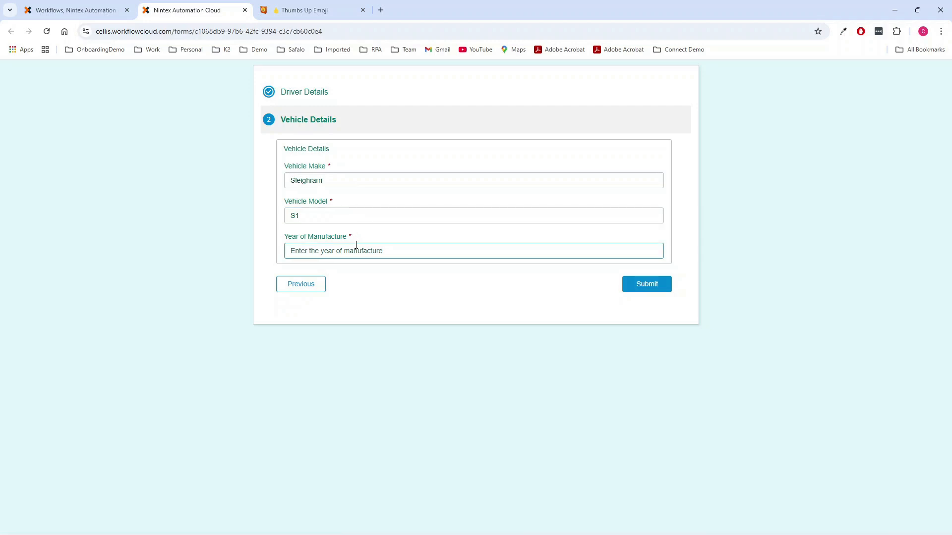
type("2024")
left_click(364, 281)
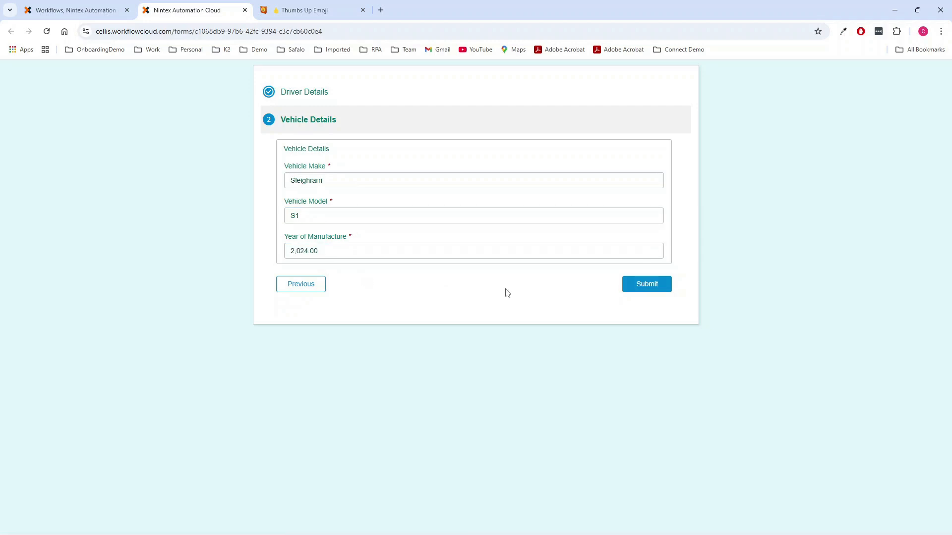
left_click(419, 255)
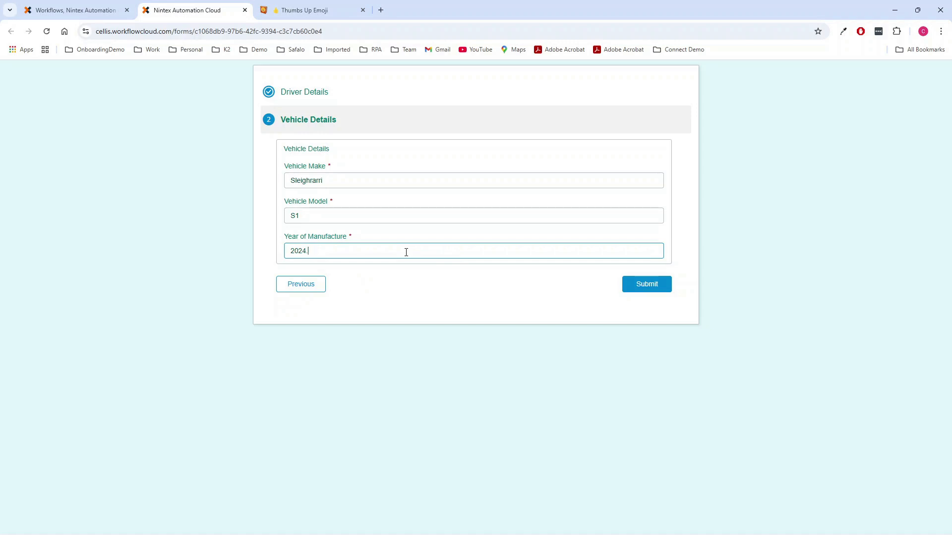
left_click(645, 284)
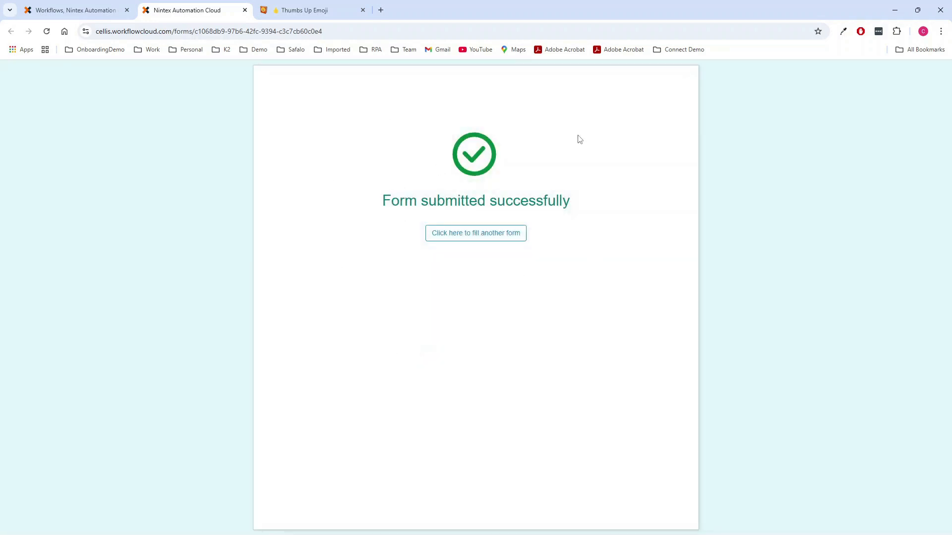
Close the submitted form page and show the latest Santas Sleigh Consent Form submission from the My Nintex dashboard
left_click(244, 10)
left_click(683, 365)
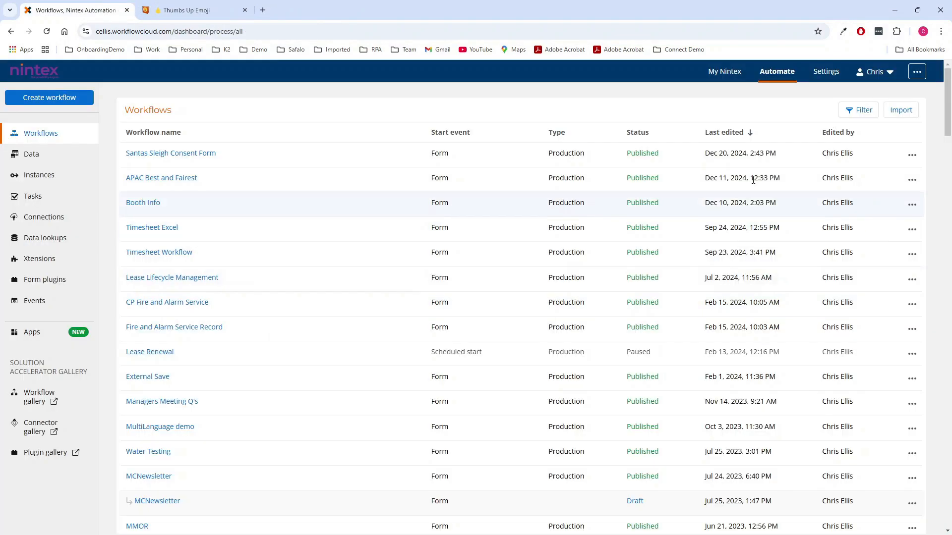
left_click(726, 71)
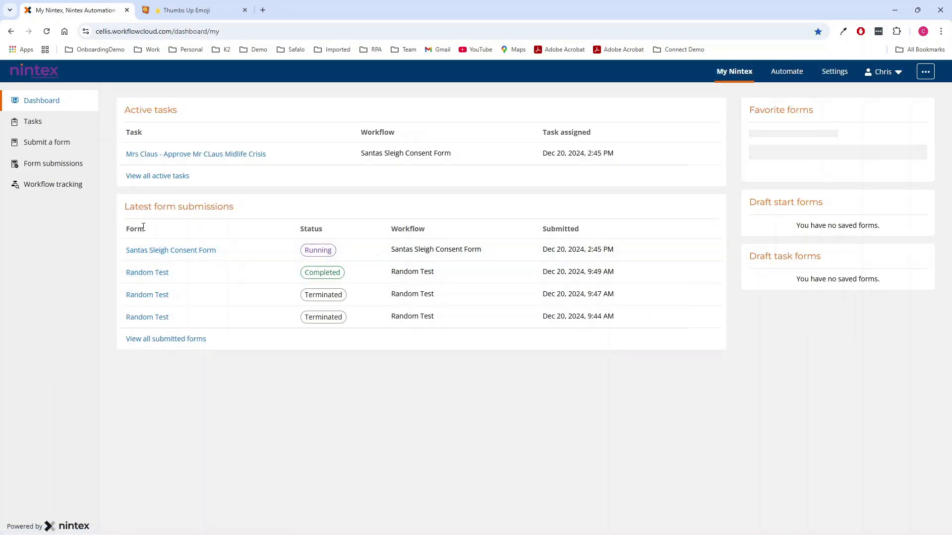
left_click(151, 252)
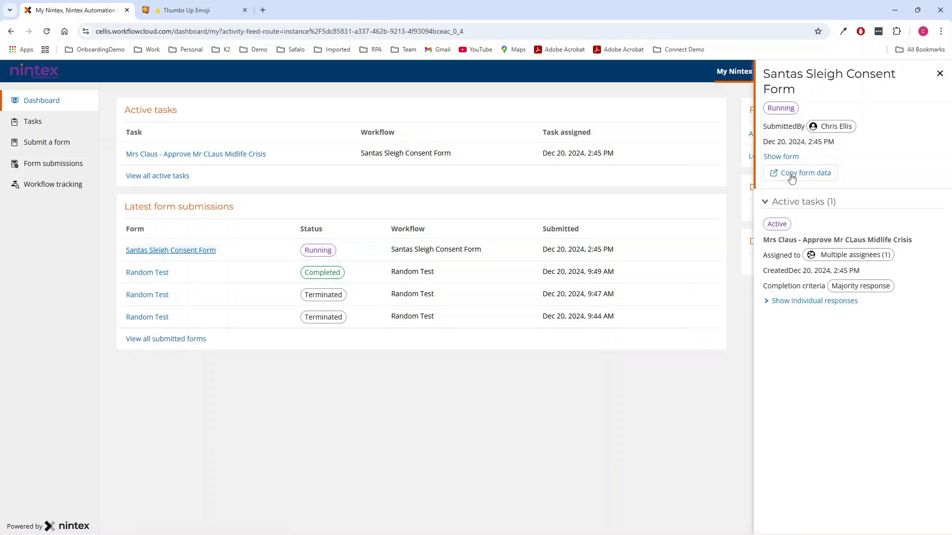
left_click(784, 157)
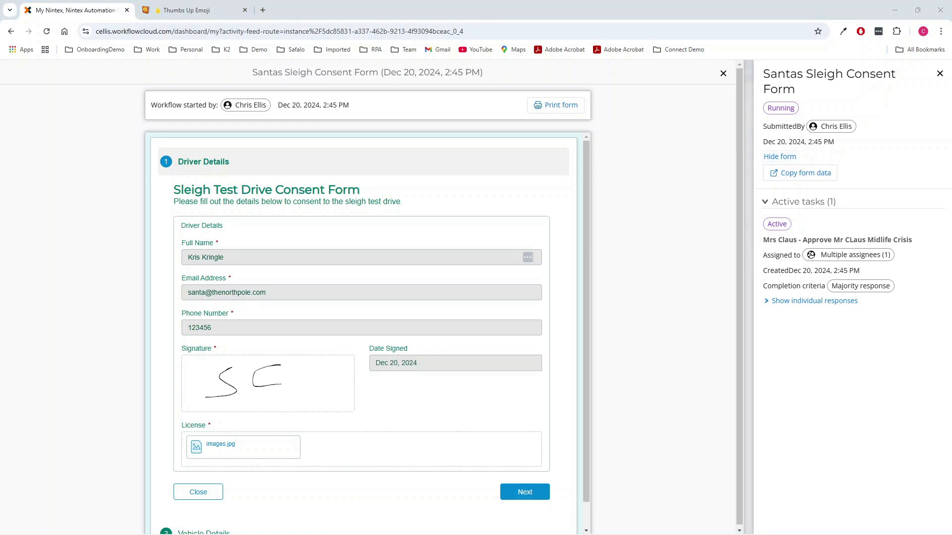
Bring the Mrs Claus approval email into view, check the sleigh's make and model in it, and move it aside
left_click_drag(0, 60, 297, 74)
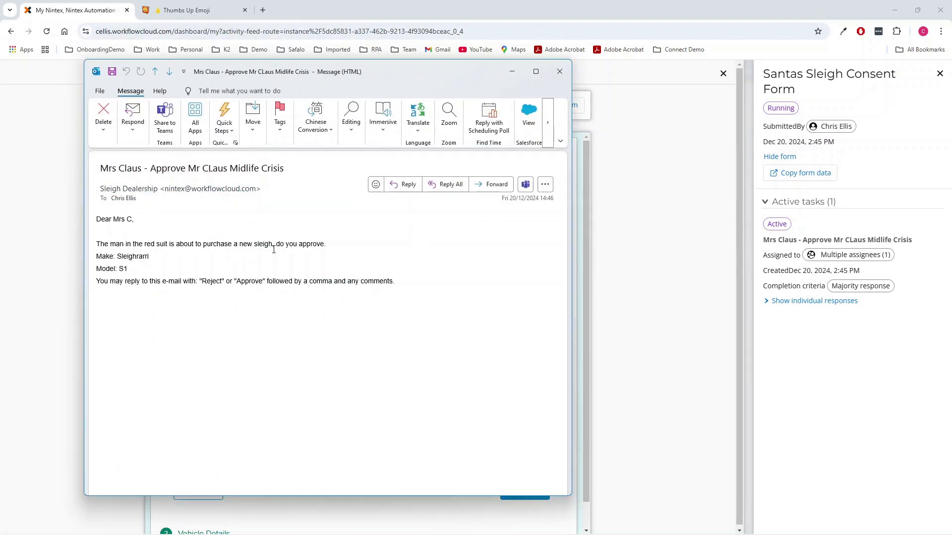
double_click(123, 257)
double_click(123, 268)
left_click_drag(340, 73, 0, 74)
Switch to the Emojipedia Thumbs Up page, dismiss the ad support notice and copy the thumbs-up emoji
left_click(186, 10)
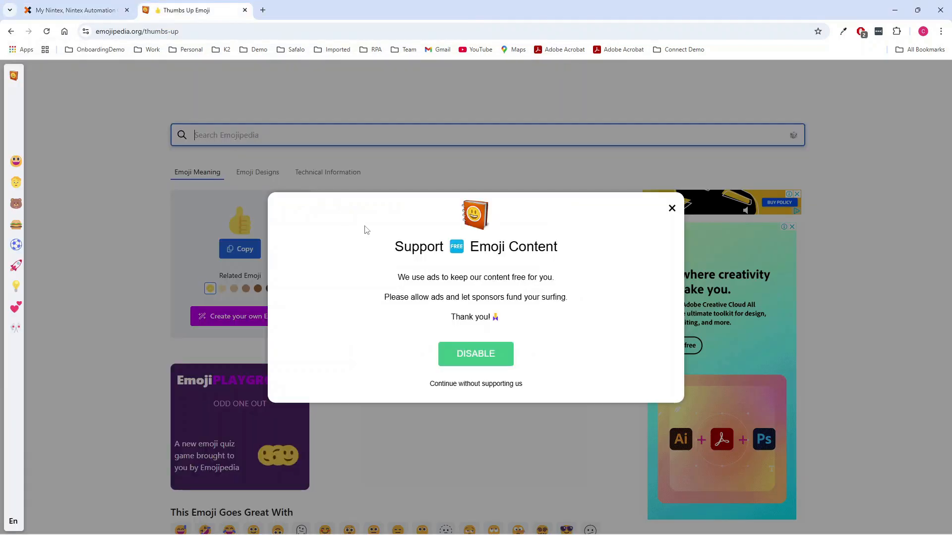
left_click(671, 208)
left_click(218, 244)
Reply to the Mrs Claus approval email in Outlook with the copied thumbs-up emoji and send it
left_click_drag(0, 81, 439, 75)
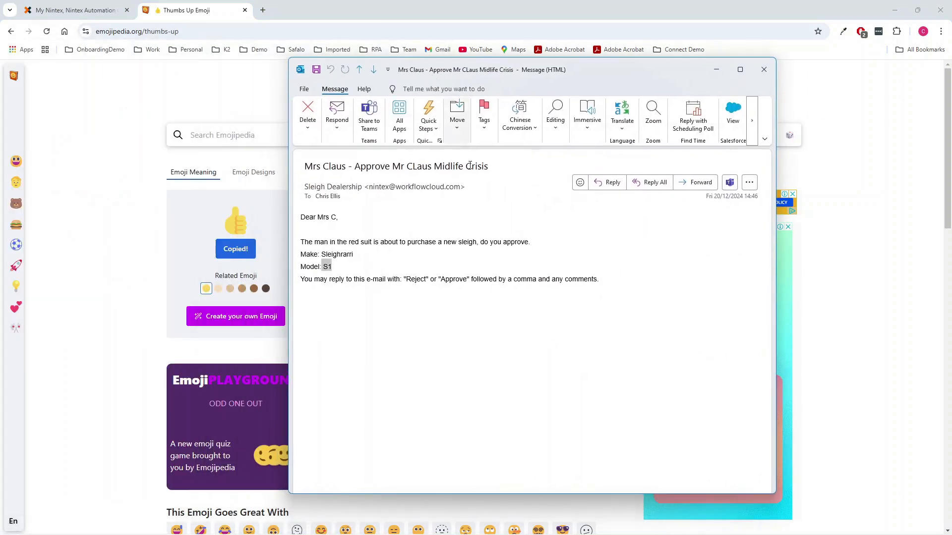
left_click(609, 183)
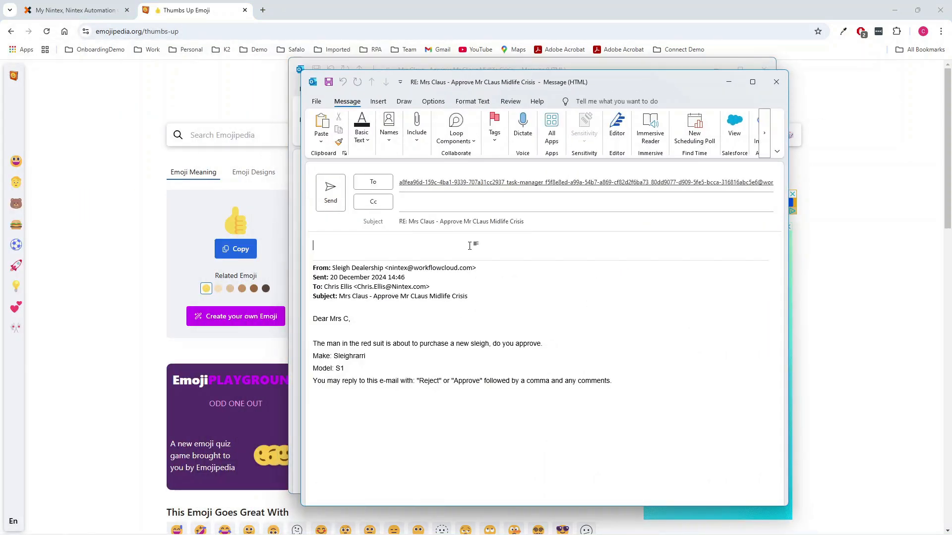
left_click(330, 192)
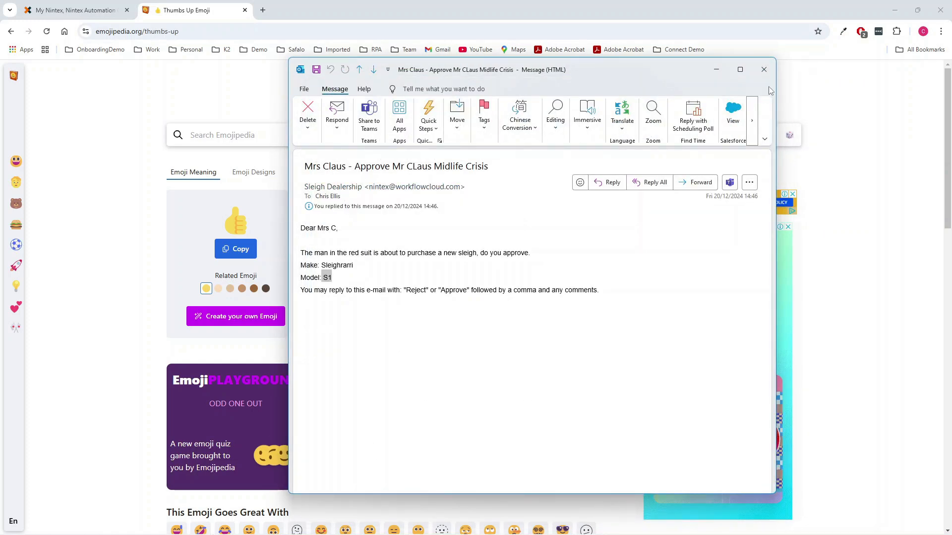
Close the approval email, the emoji page and the consent form's submission details to return to the My Nintex dashboard
left_click(764, 69)
left_click(245, 10)
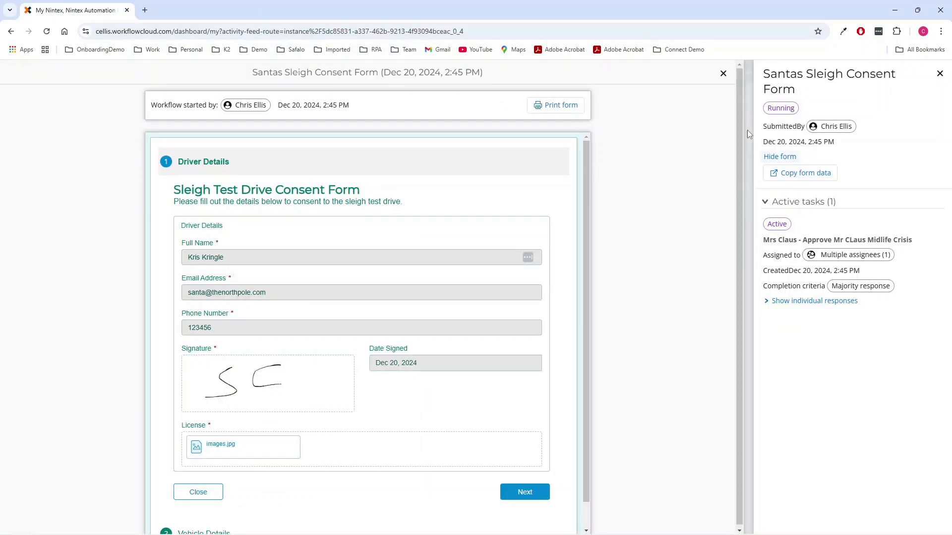
left_click(940, 75)
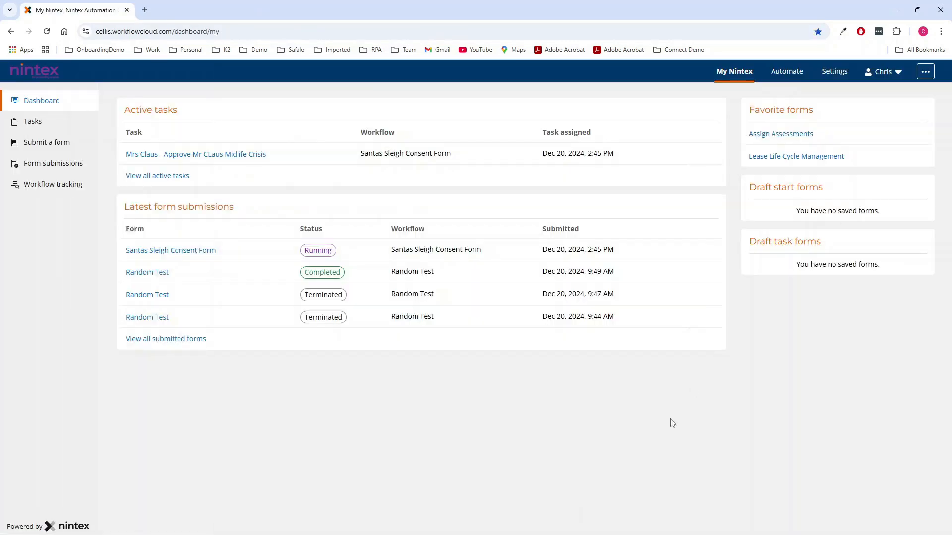